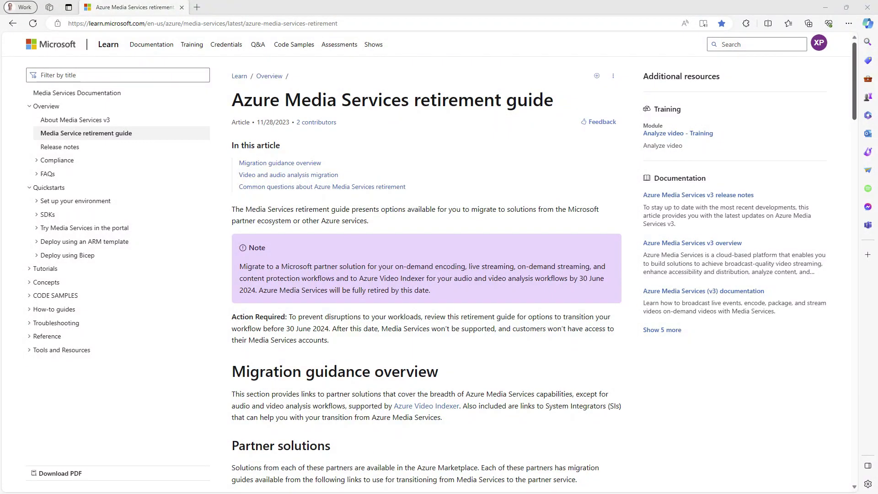
- Scroll the retirement guide down to the Partner solutions list that includes MediaKind
scroll(427, 263, down, 4)
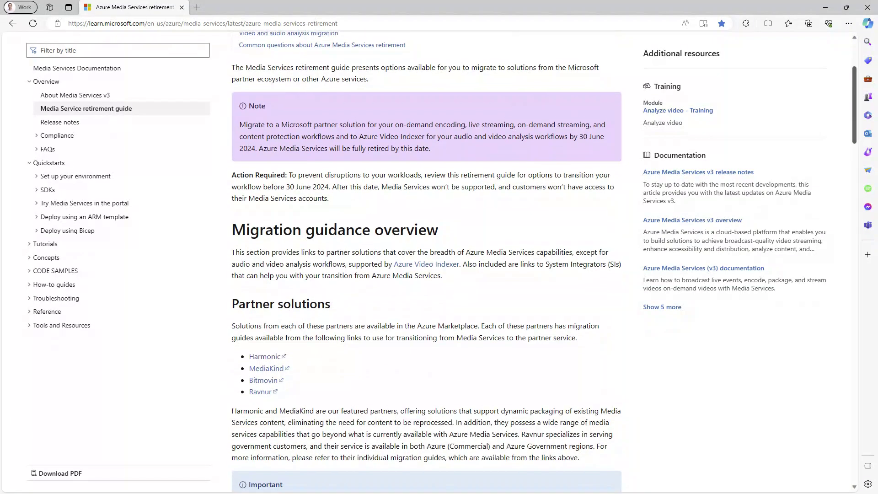
scroll(426, 263, down, 2)
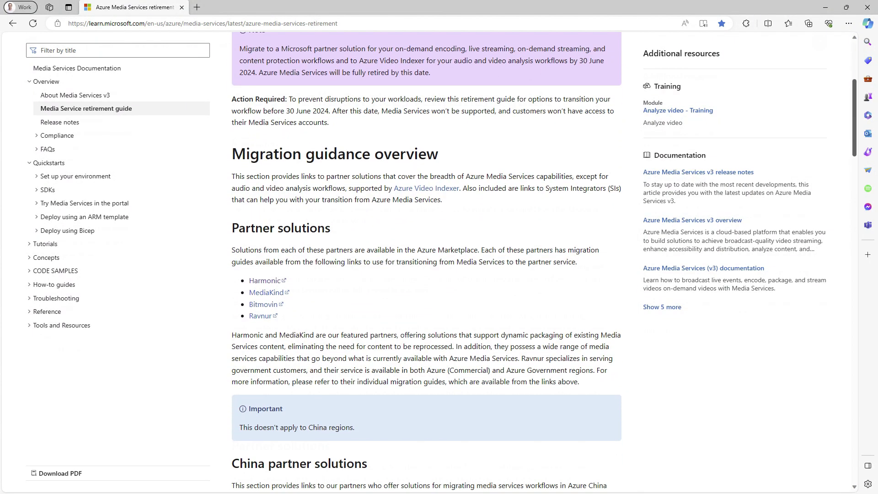
scroll(426, 263, down, 2)
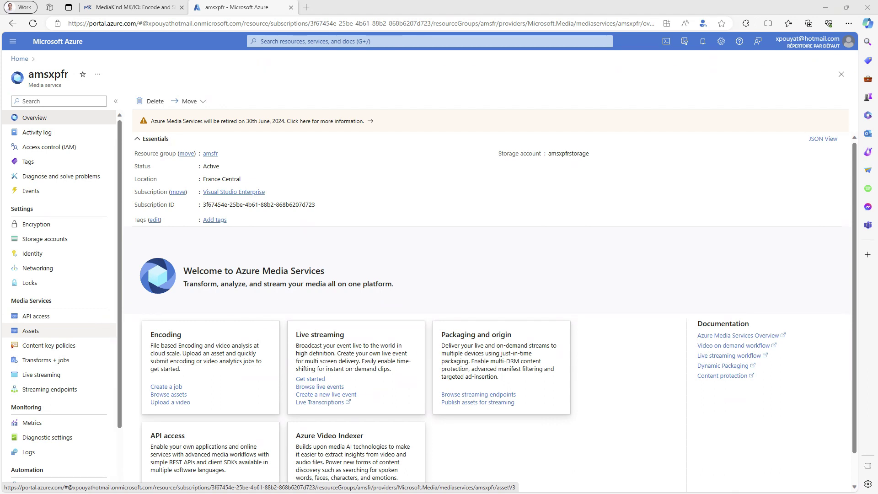
- Show the amsxpfr media service's list of assets
click(31, 331)
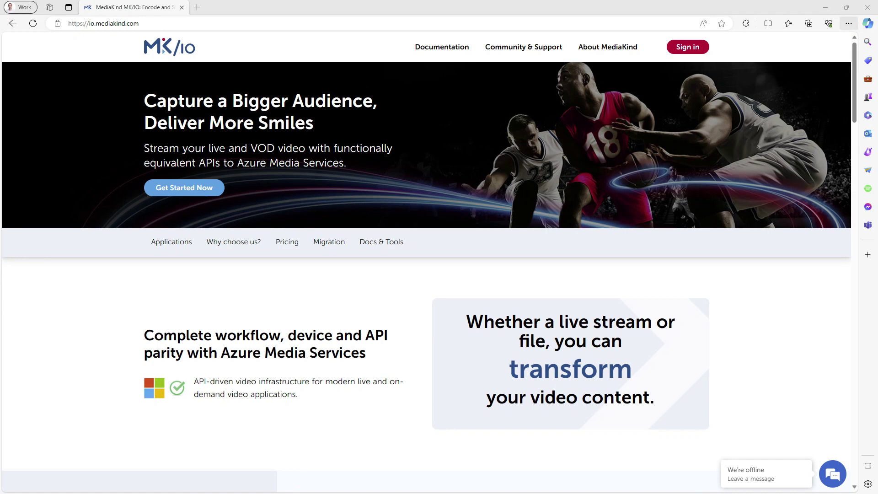
scroll(427, 262, down, 1)
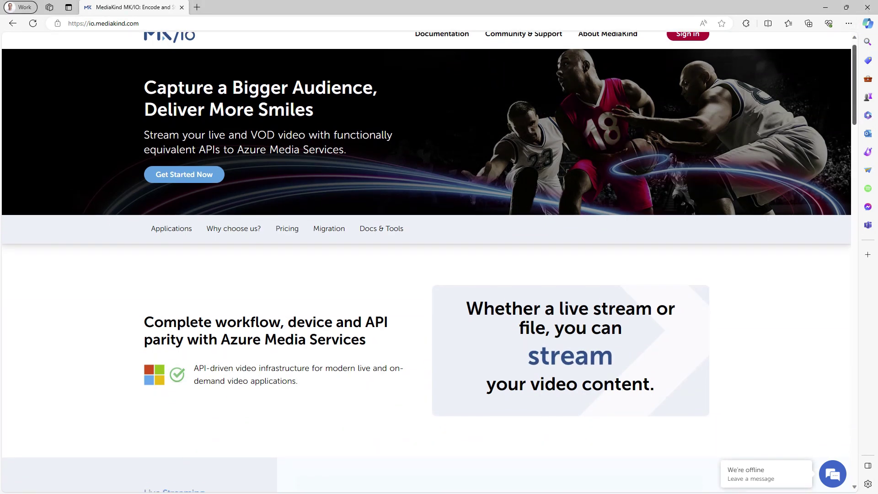
scroll(426, 262, down, 4)
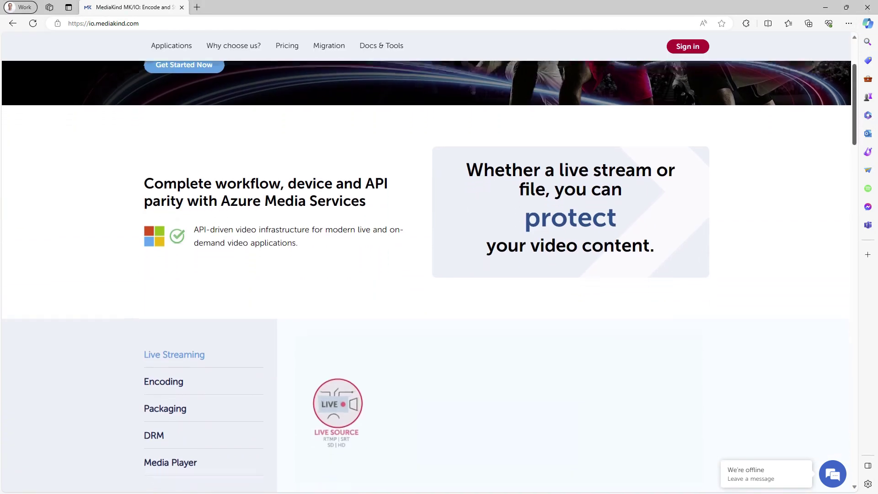
scroll(427, 262, down, 6)
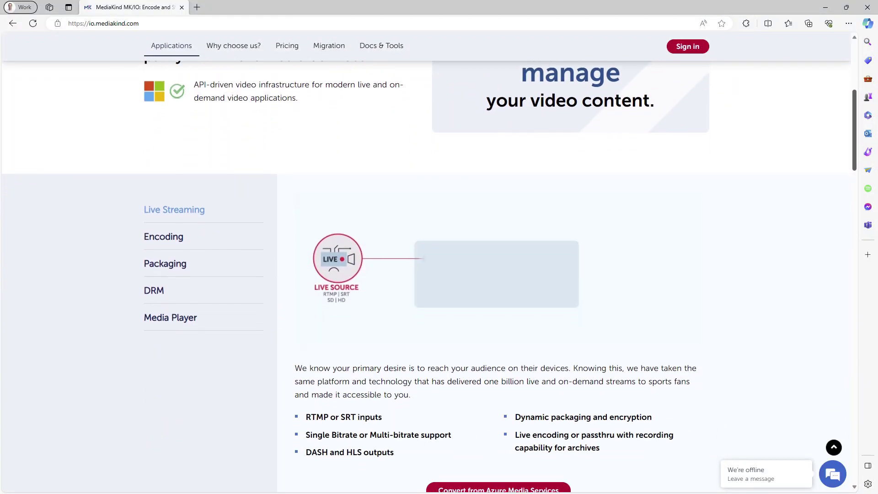
scroll(426, 262, down, 1)
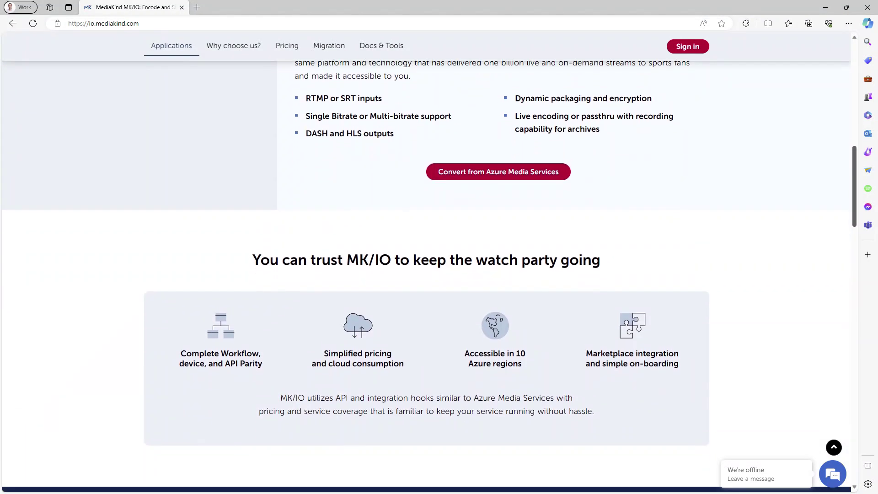
scroll(426, 263, down, 5)
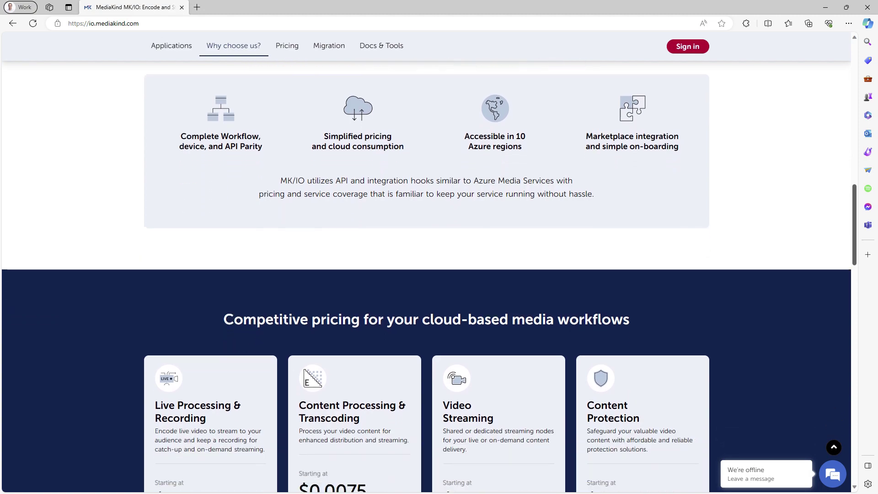
scroll(427, 262, down, 2)
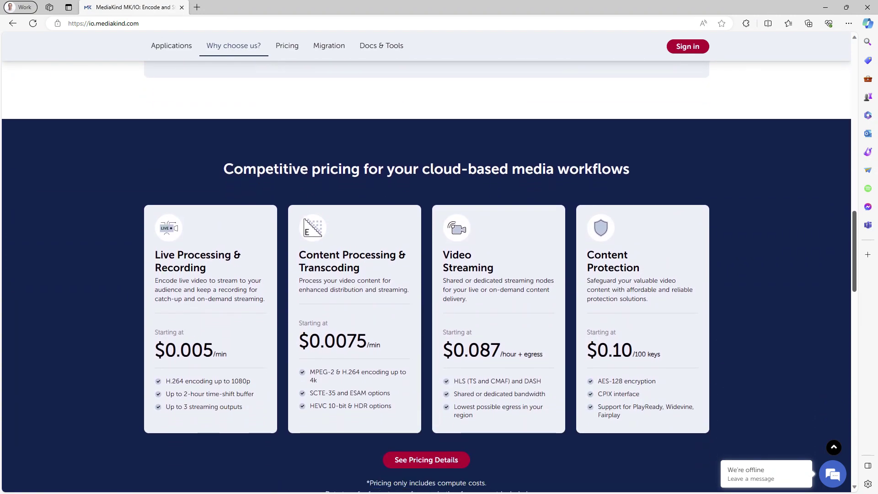
scroll(426, 262, up, 4)
scroll(426, 262, up, 15)
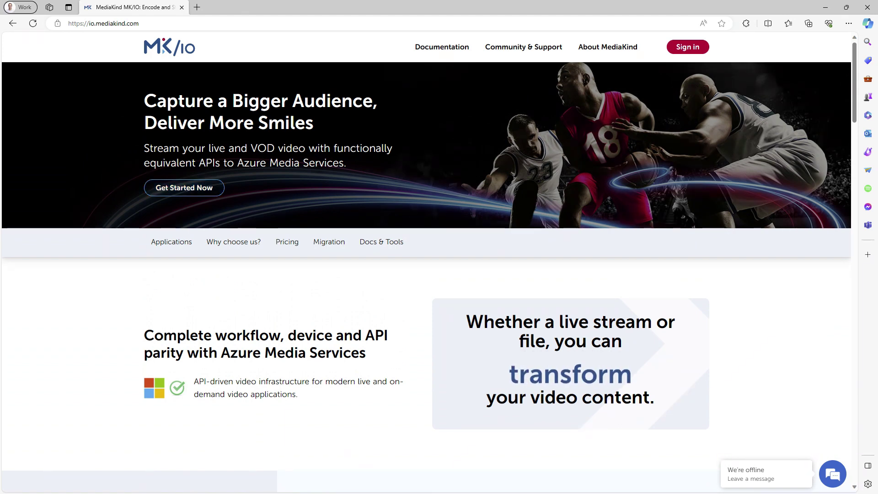
click(184, 188)
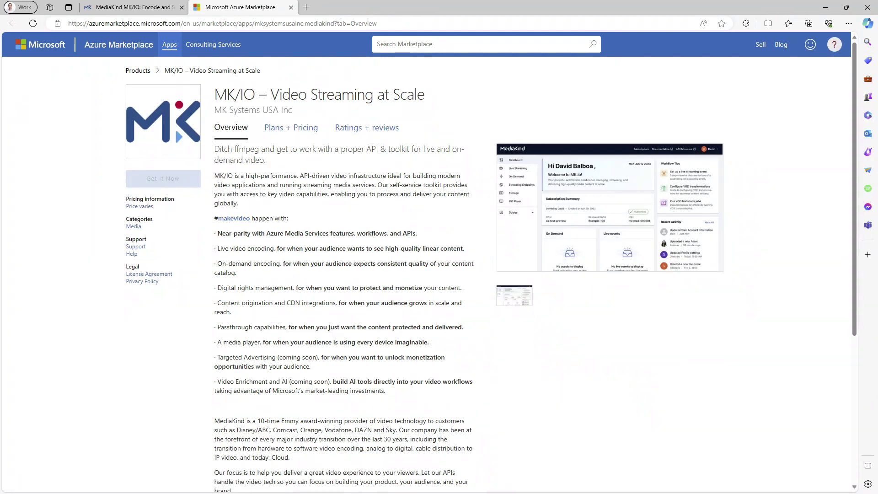
- Close the Marketplace tab to return to the MK/IO SaaS subscription resource in Azure
key(ctrl+w)
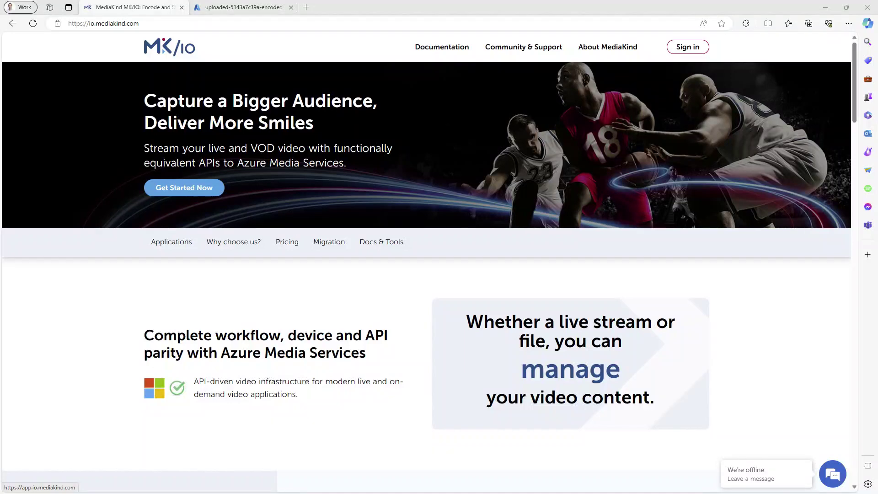
- Sign in to MK/IO, open the subscription's dashboard and view its empty asset list
click(687, 47)
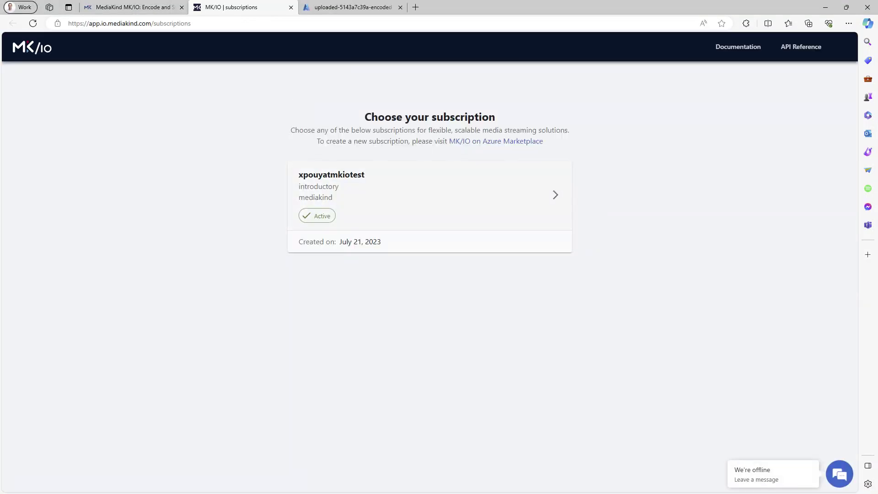
click(404, 196)
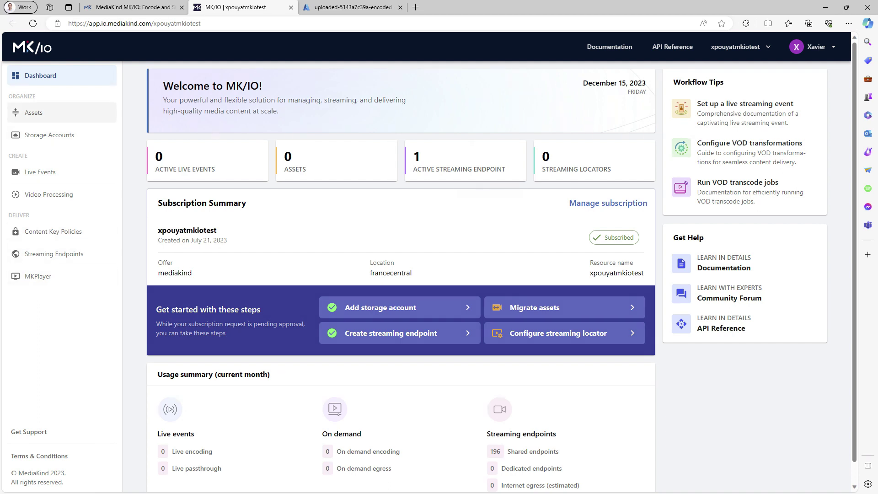
click(33, 112)
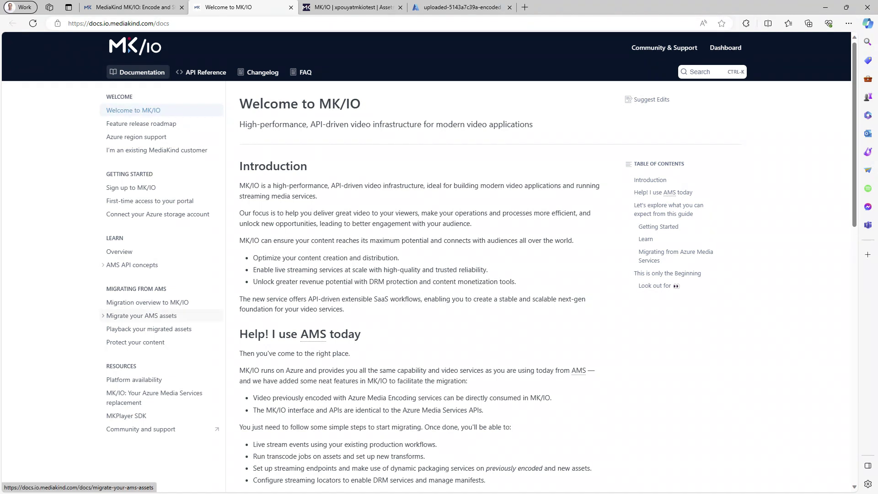
- Open the 'Bulk asset migration from AMS storage' guide and follow its ams-migration-tool repository link
click(141, 316)
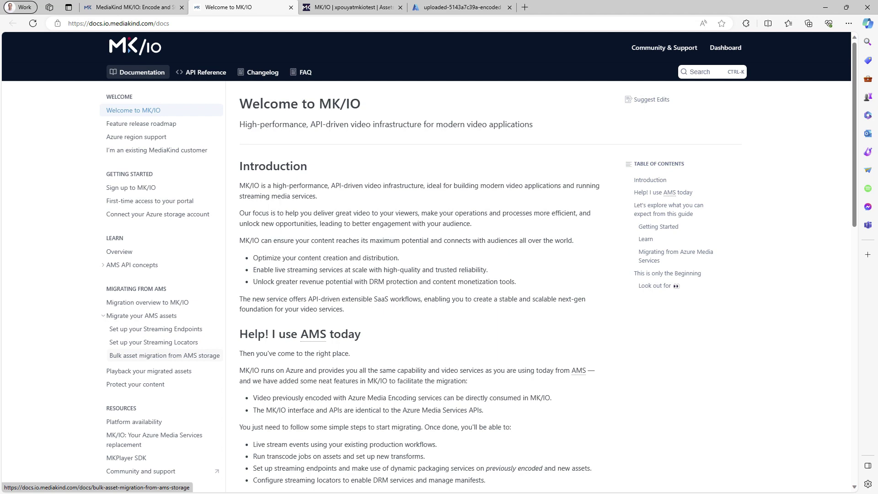
click(164, 355)
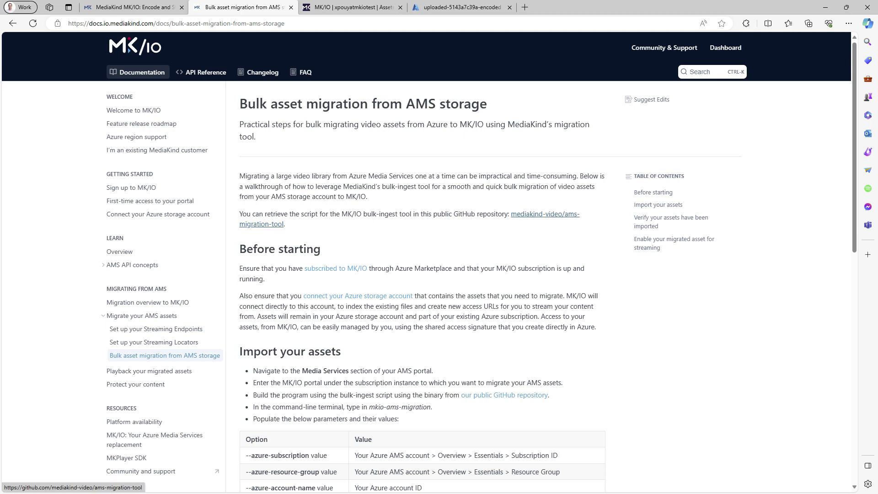
scroll(458, 260, down, 3)
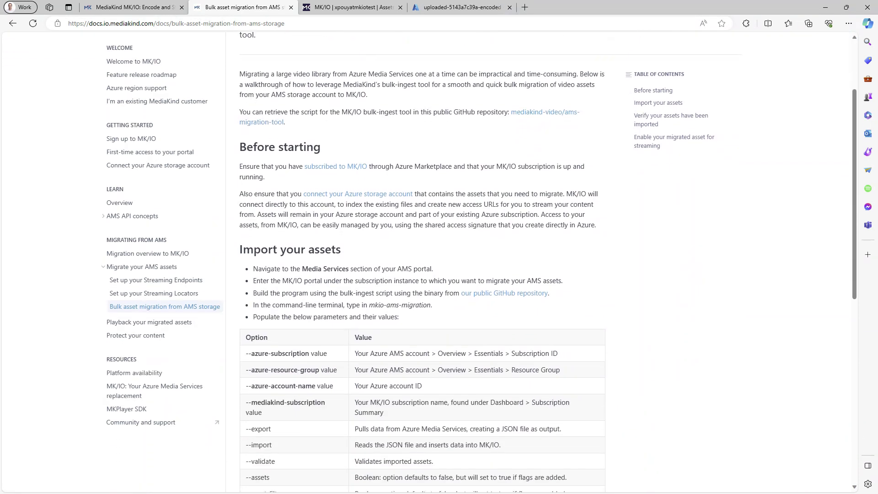
scroll(545, 215, up, 3)
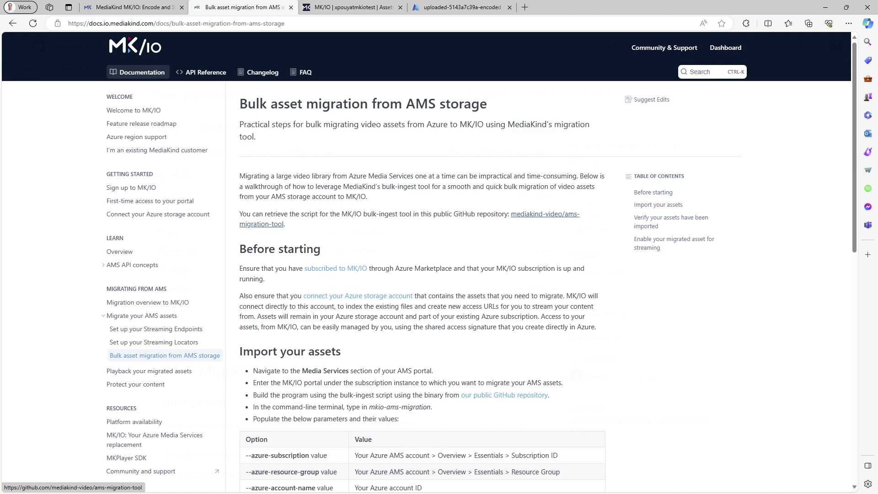
click(545, 214)
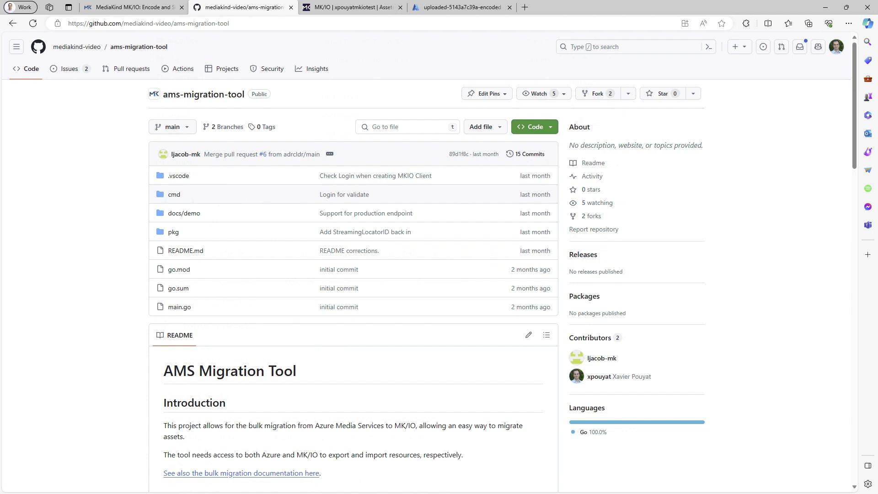
- Scroll the ams-migration-tool README down to its Prerequisites and Running sections
scroll(430, 260, down, 4)
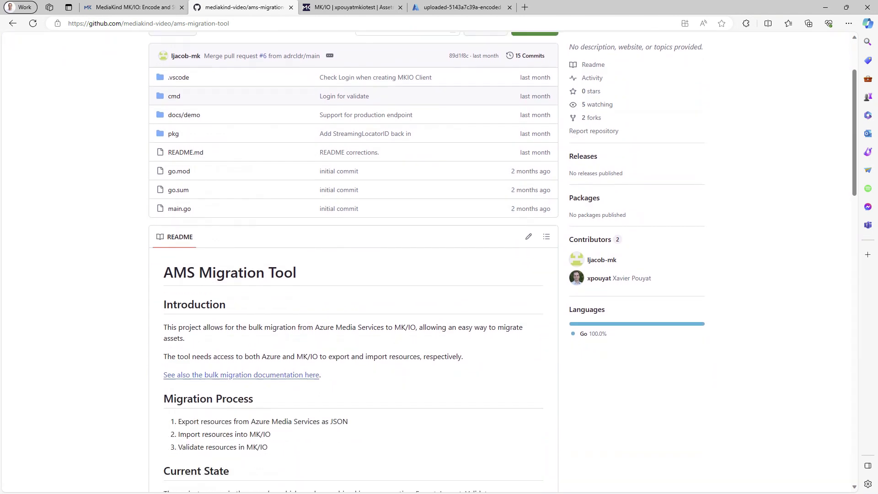
scroll(503, 262, down, 3)
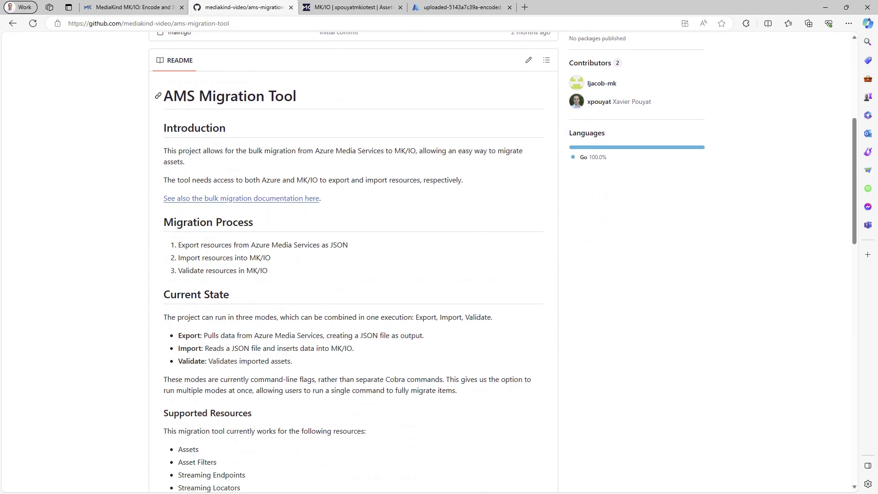
scroll(503, 262, down, 4)
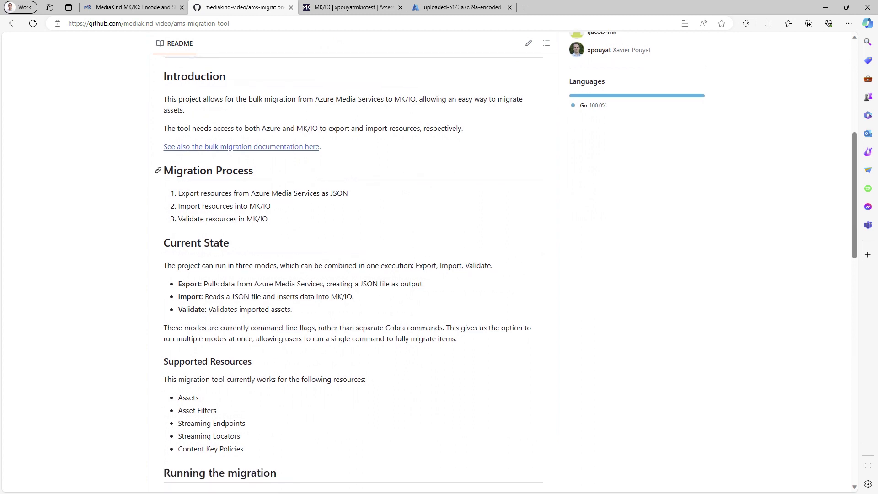
scroll(503, 262, down, 6)
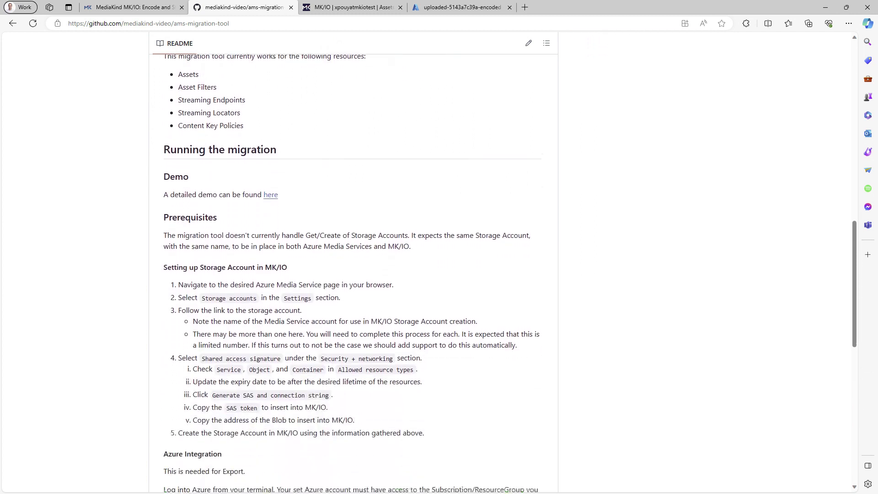
scroll(575, 361, down, 4)
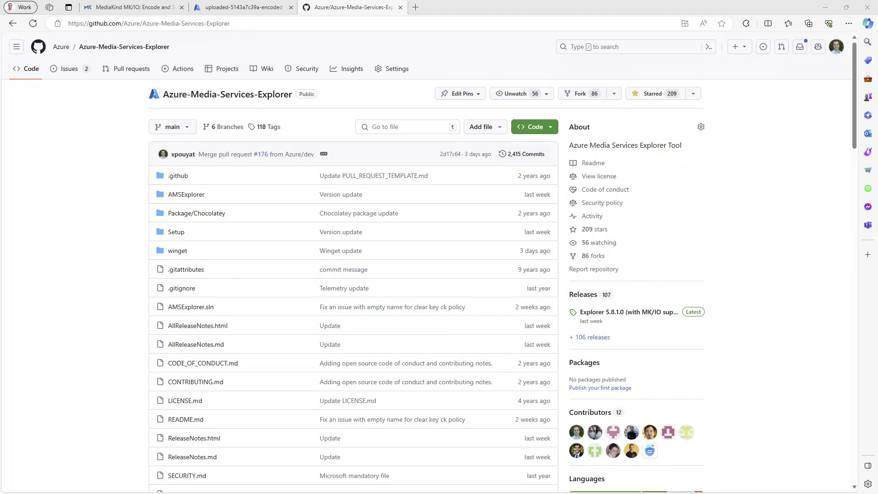
- Open the Explorer 5.8.1.0 release page and scroll down to its installer assets
scroll(430, 263, down, 6)
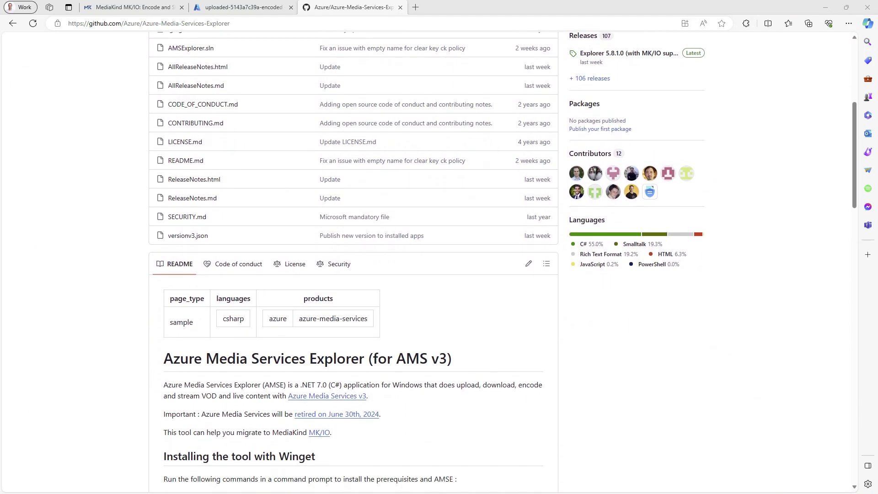
scroll(431, 263, down, 6)
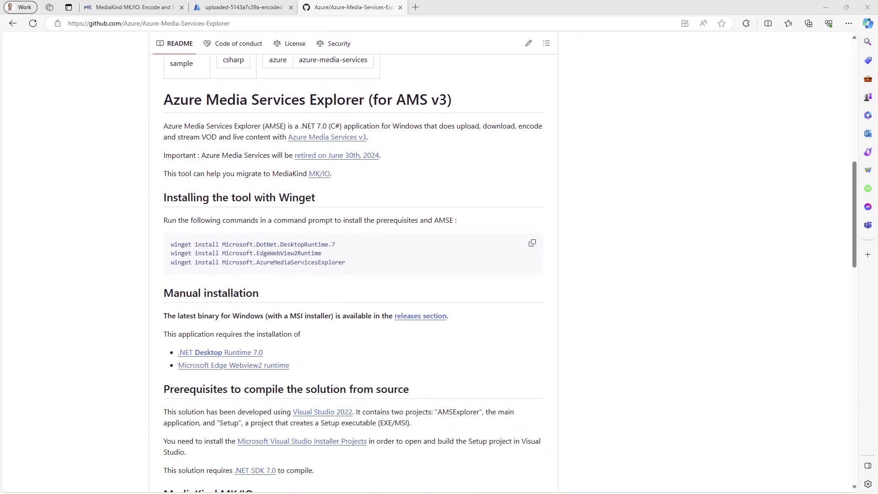
scroll(430, 263, up, 12)
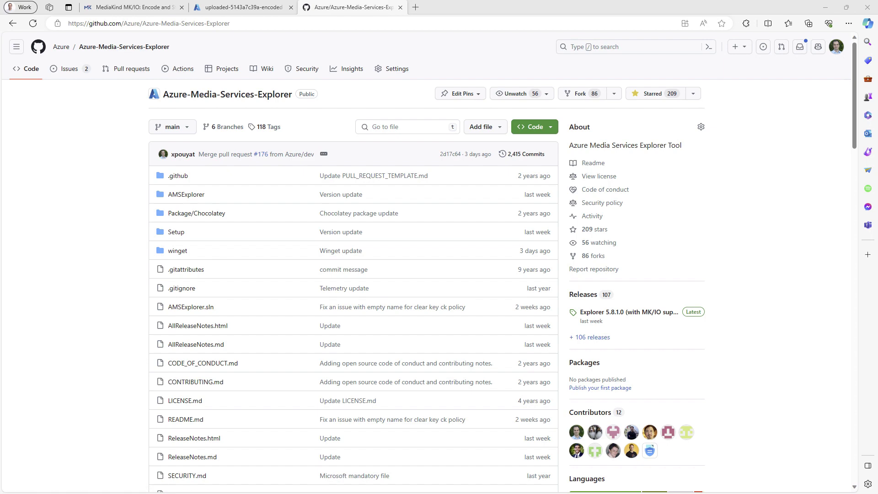
click(629, 312)
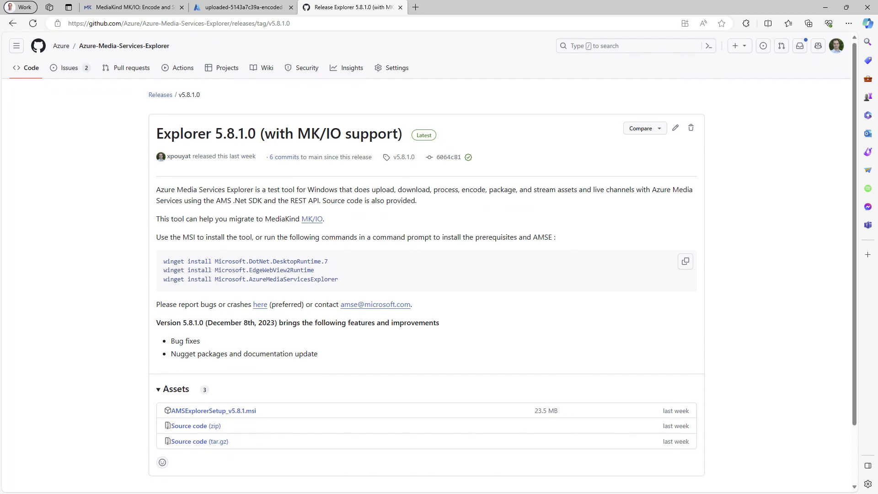
scroll(213, 344, down, 2)
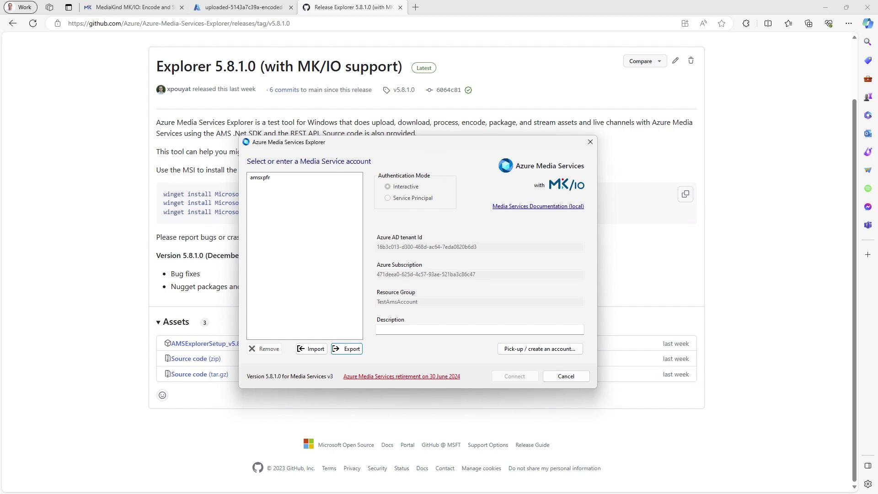
- Connect Azure Media Services Explorer to the amsxpfr account and the MK/IO subscription
click(275, 177)
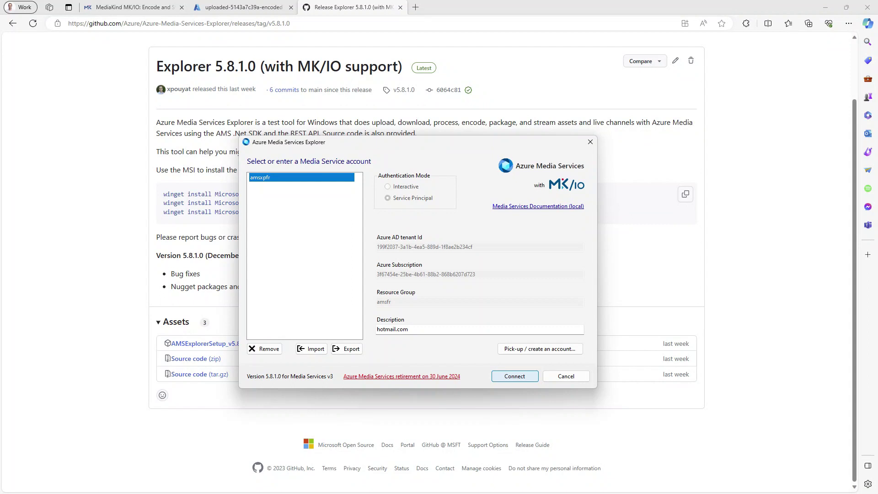
click(515, 376)
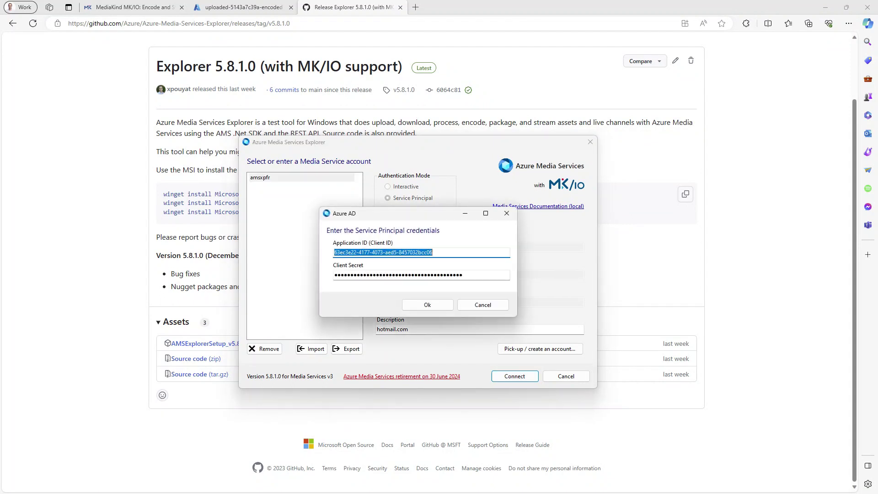
key(Return)
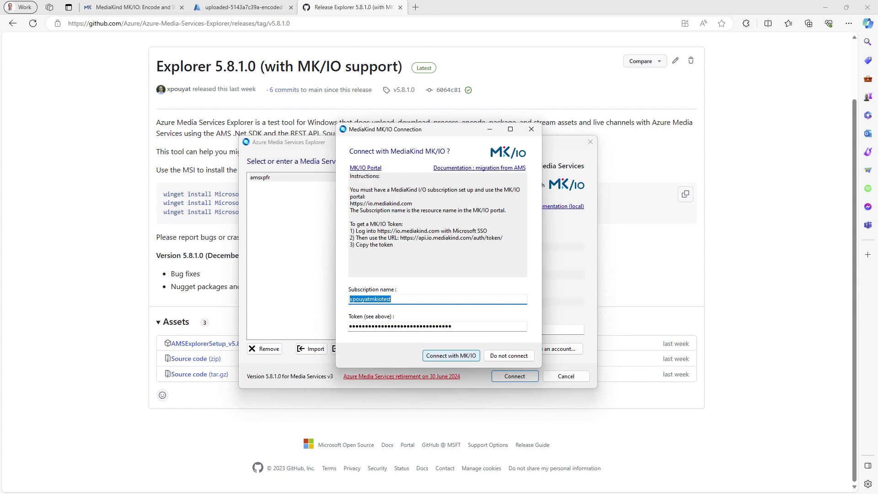
click(451, 356)
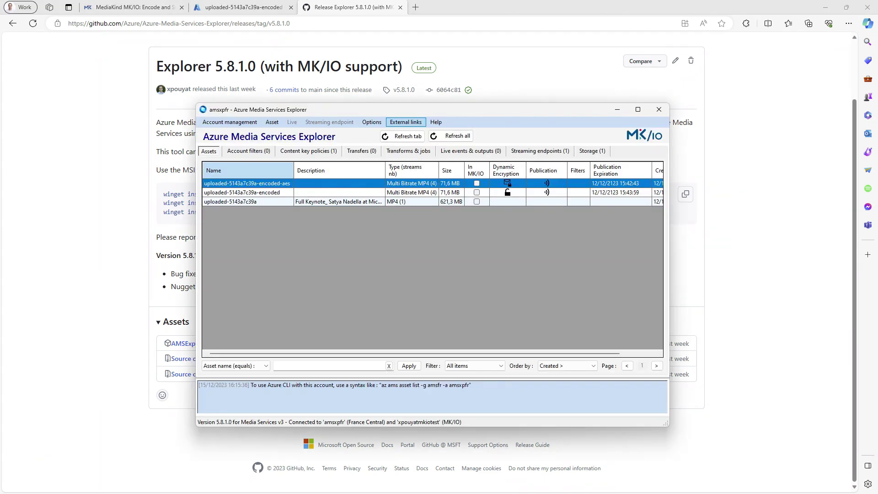
- On uploaded-5143a7c39a-encoded, choose MediaKind MK/IO > Create asset(s) in MK/IO
click(507, 190)
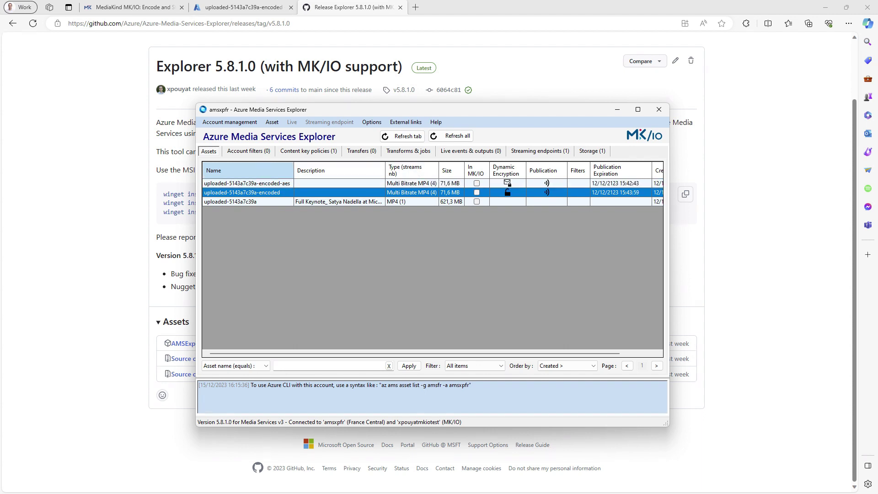
right_click(280, 193)
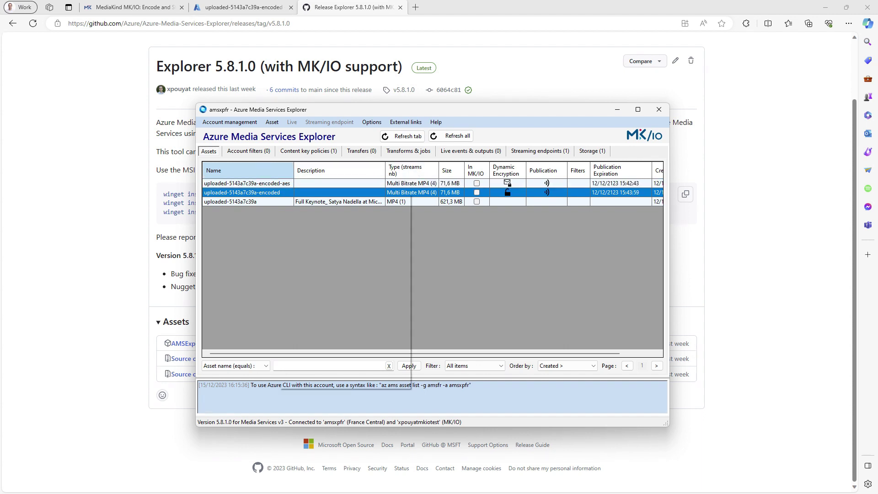
key(Right)
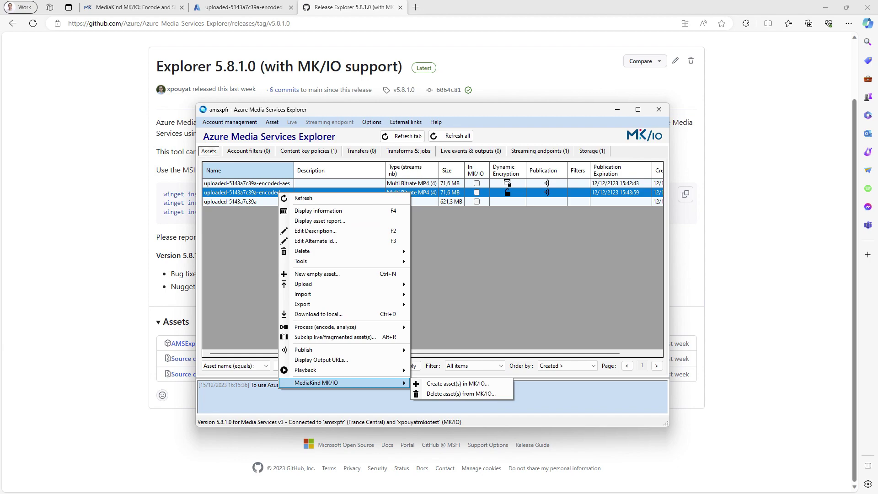
key(Down)
key(Up)
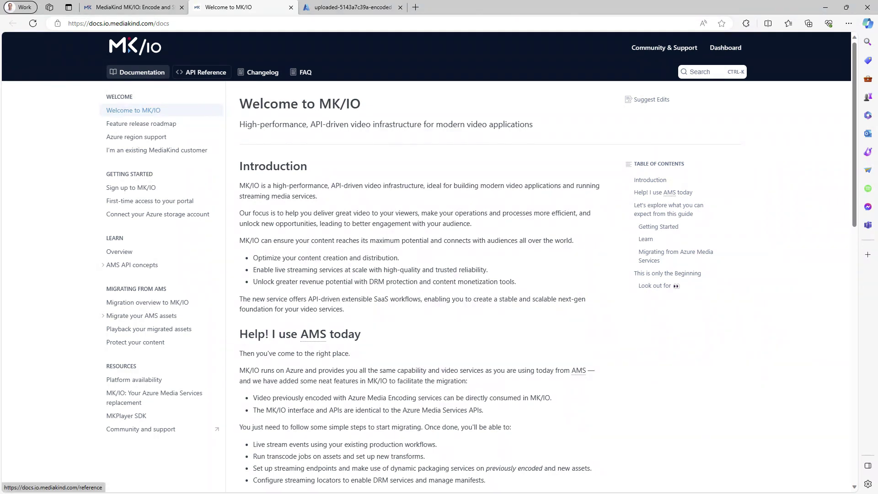
- Open Create or Update Asset under Assets in the MK/IO API Reference
click(202, 73)
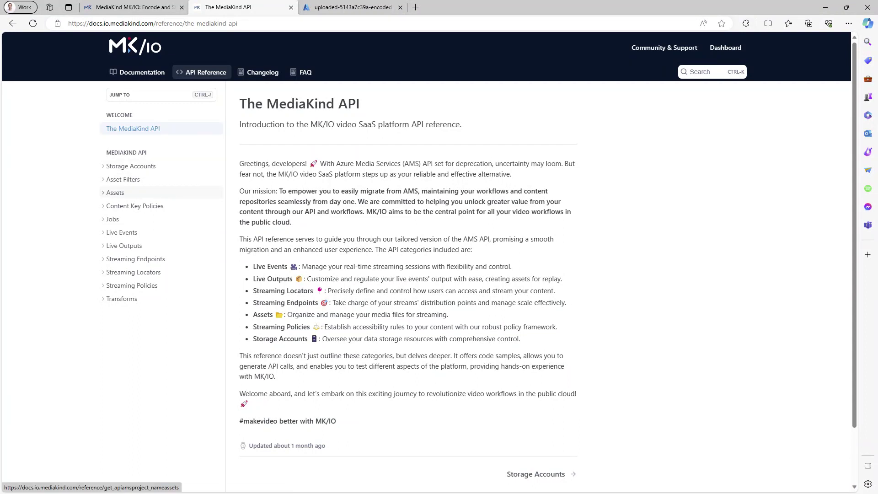
click(115, 193)
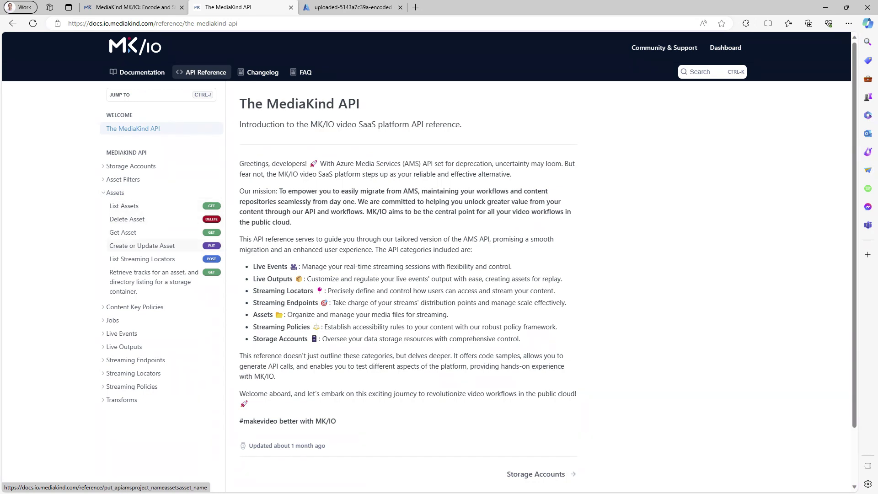
click(142, 246)
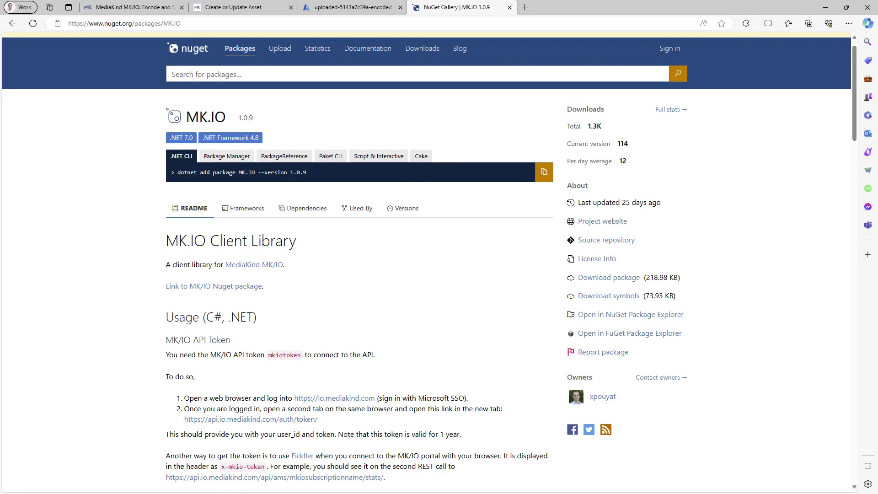
- Scroll to the MK.IO package's sample code and select the create asset lines
scroll(426, 260, down, 2)
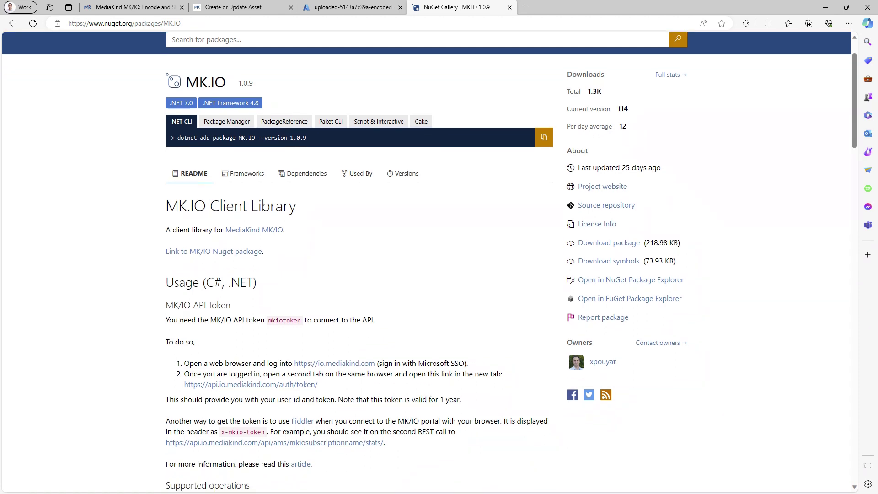
scroll(427, 260, down, 4)
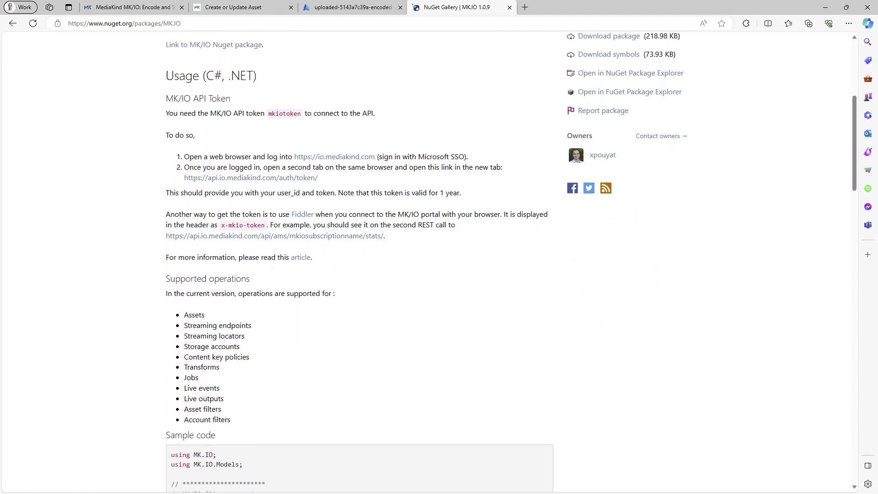
scroll(427, 259, down, 3)
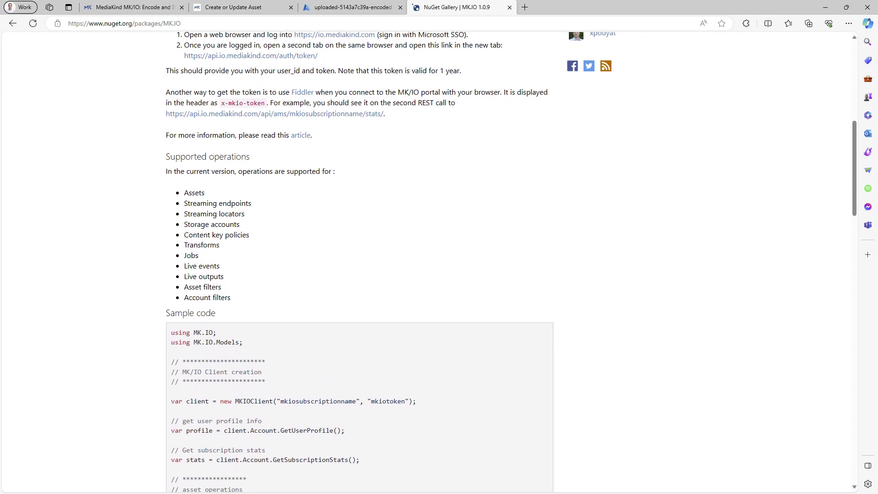
scroll(427, 259, down, 1)
scroll(426, 260, down, 2)
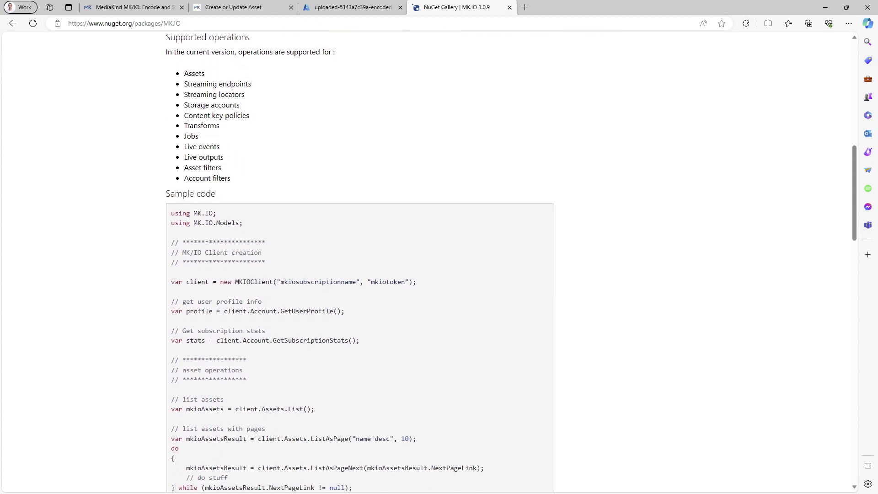
scroll(426, 259, down, 1)
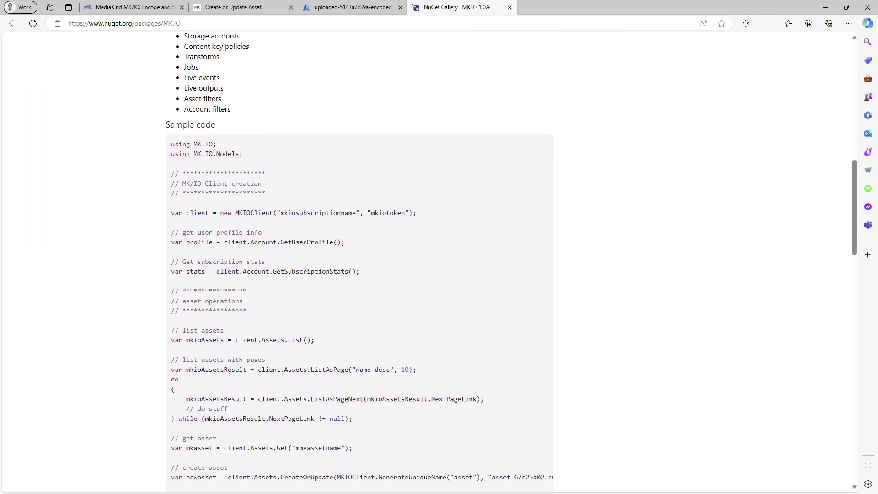
scroll(426, 259, down, 3)
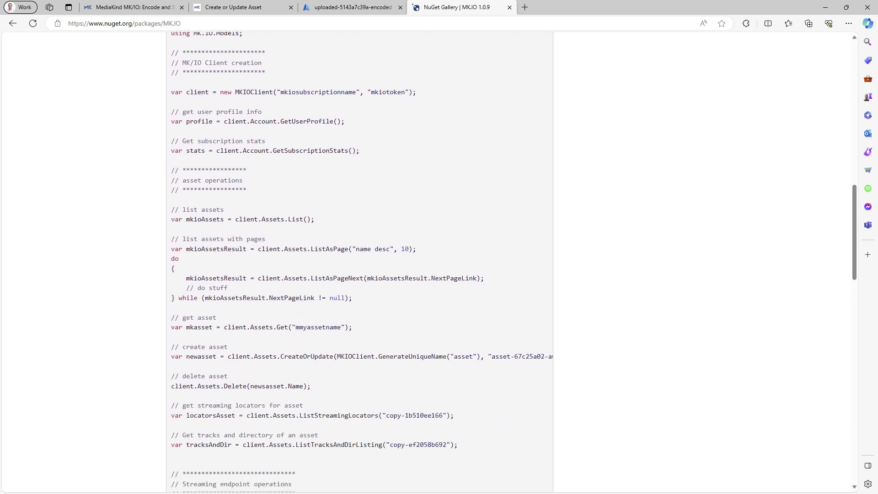
drag(171, 347, 551, 357)
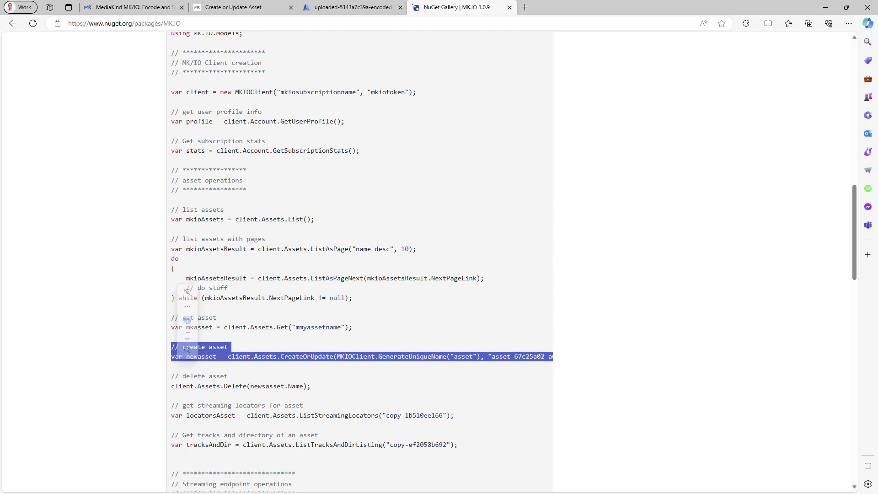
- Open the MK.IO package's source repository on GitHub and scroll through its README
key(Home)
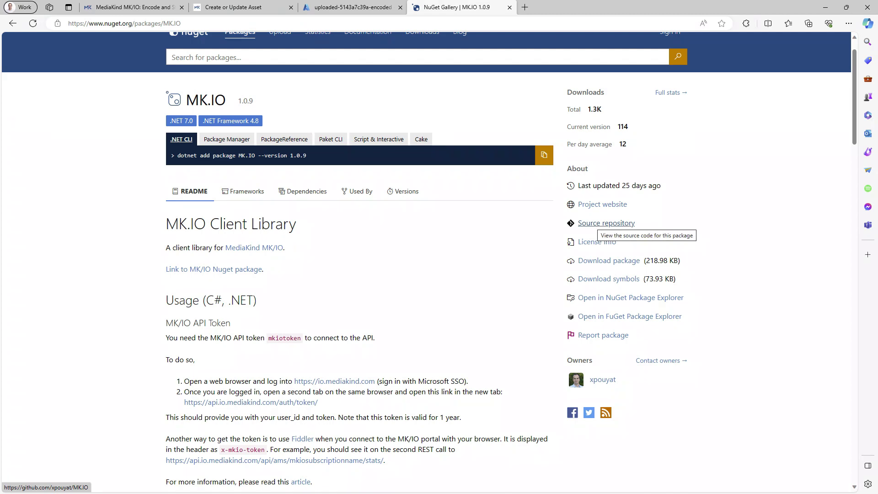
click(604, 223)
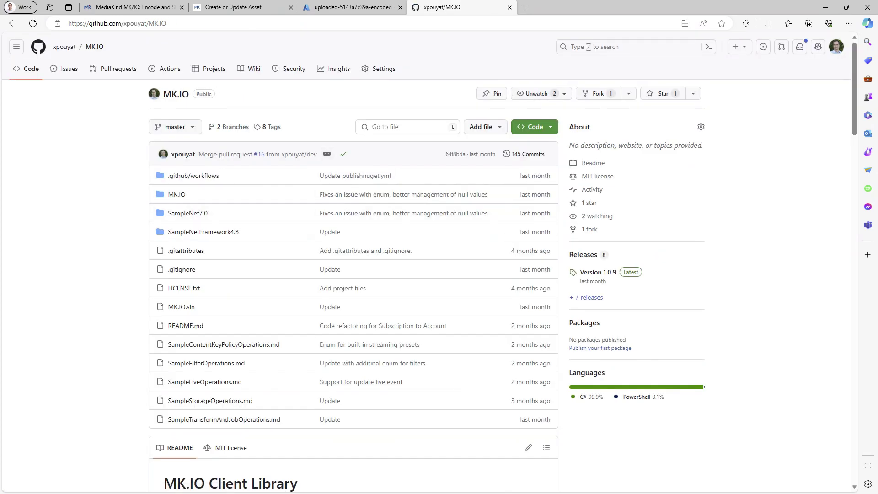
scroll(353, 275, down, 7)
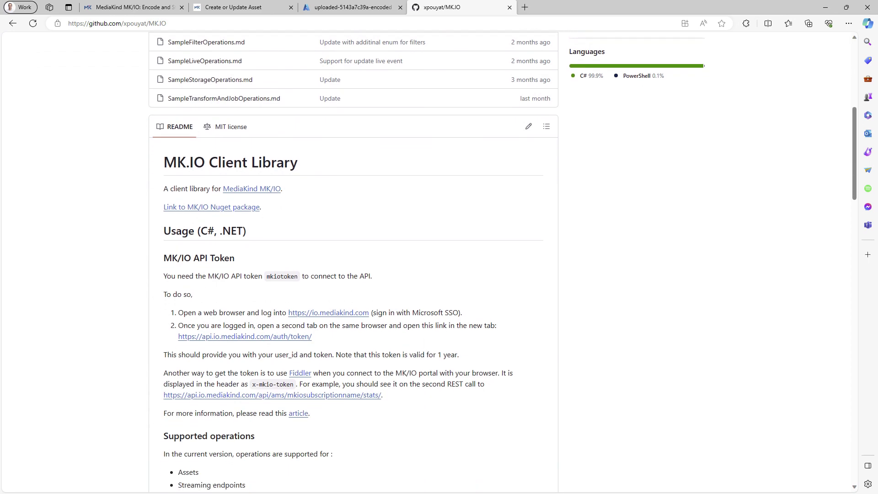
scroll(354, 261, down, 2)
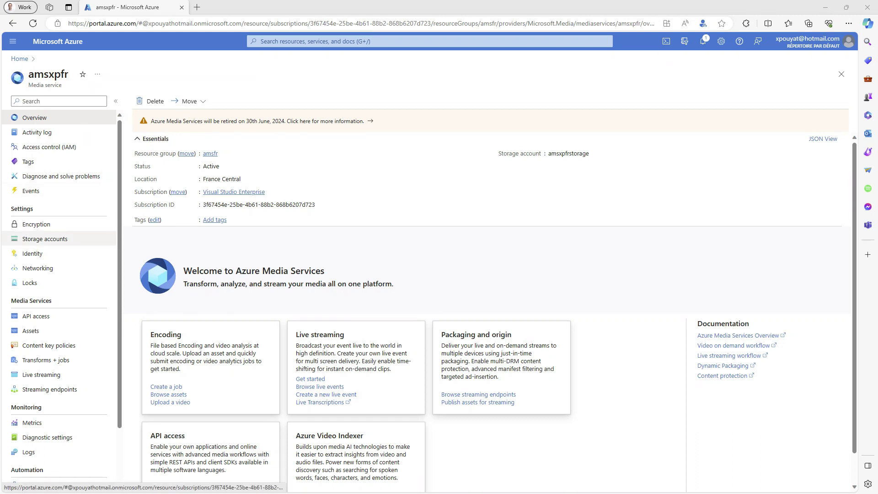
- Open amsxpfrstorage from the media service's Storage accounts and go to its Shared access signature page
click(45, 239)
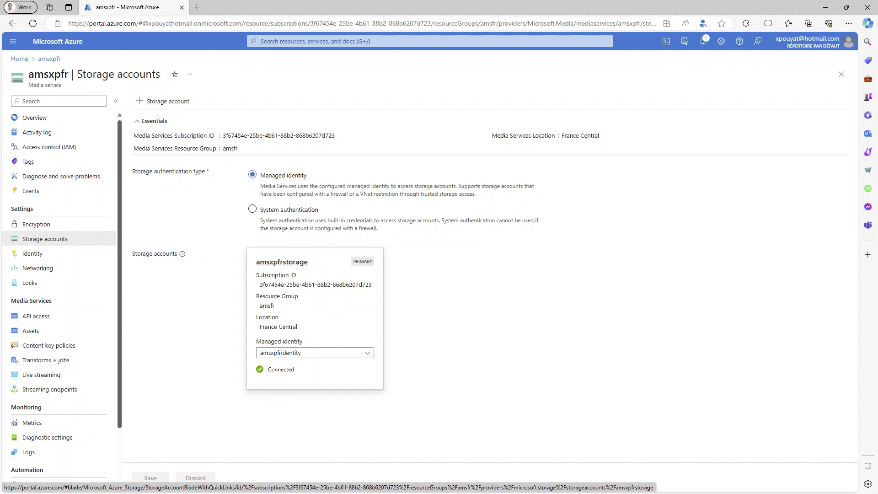
click(282, 262)
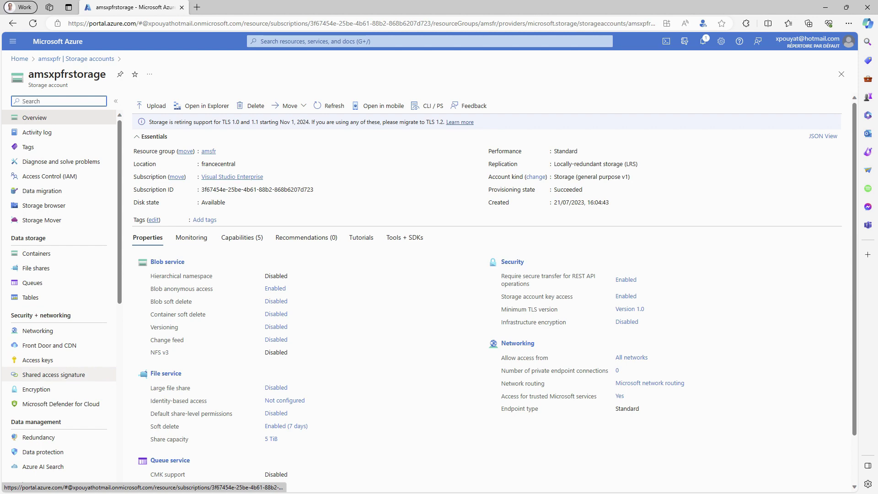
click(54, 375)
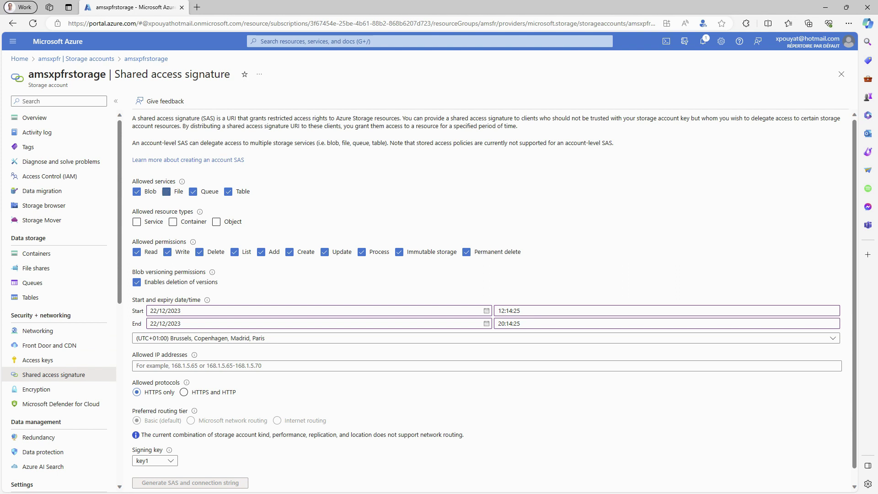
- Generate a Blob-only SAS covering Container and Object resource types, ending 22/12/2025
click(166, 191)
click(193, 191)
click(229, 191)
click(173, 222)
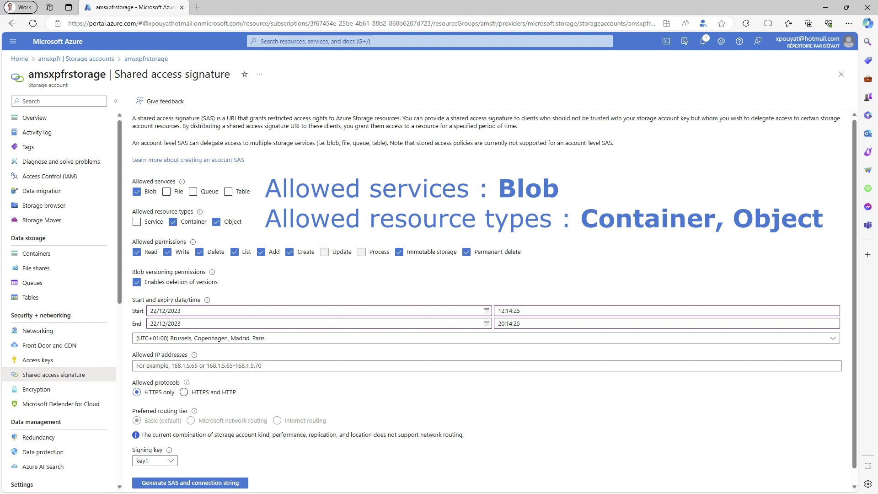
click(181, 323)
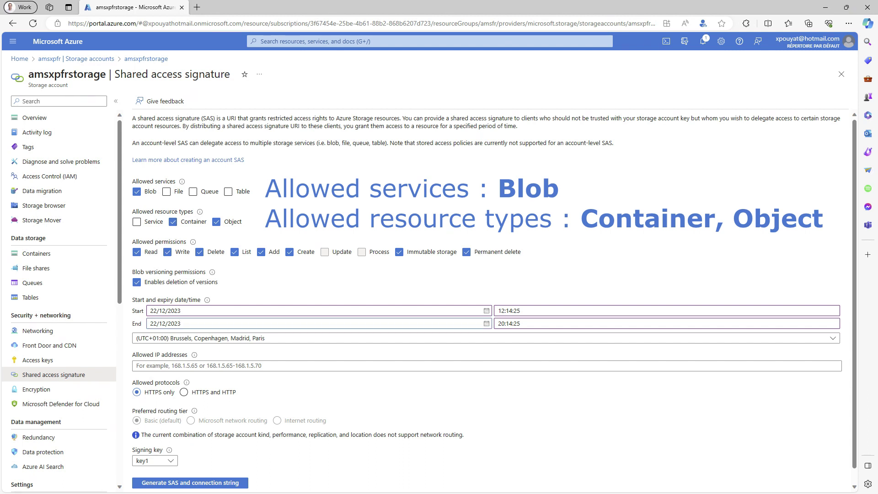
key(BackSpace)
text(5)
click(189, 482)
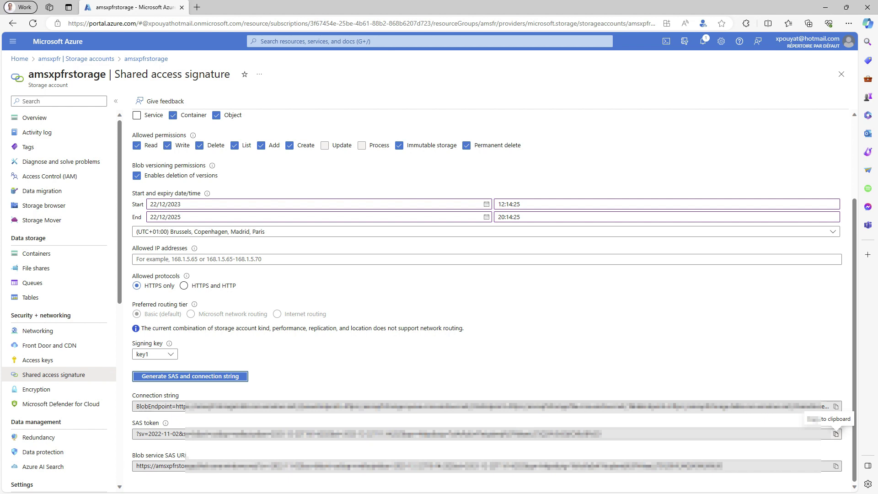
- Paste the Blob service SAS URL into Notepad, splitting the base URL from the SAS token
click(836, 466)
key(ctrl+v)
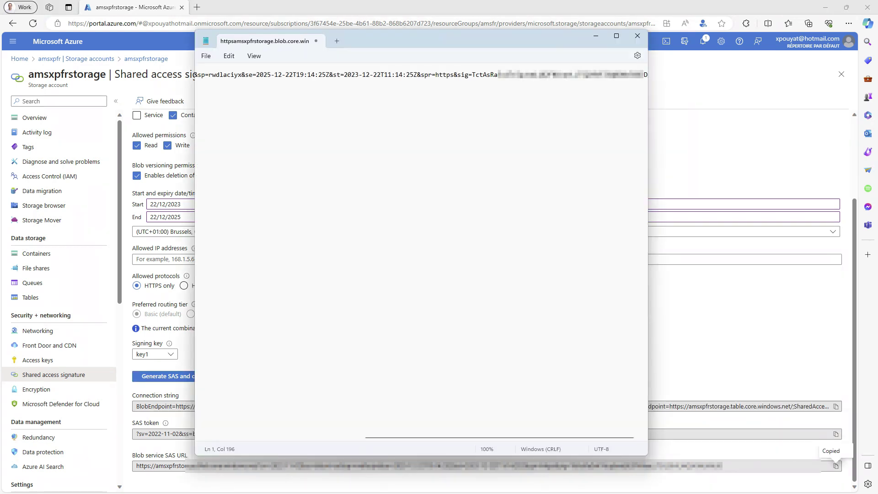
scroll(421, 256, left, 10)
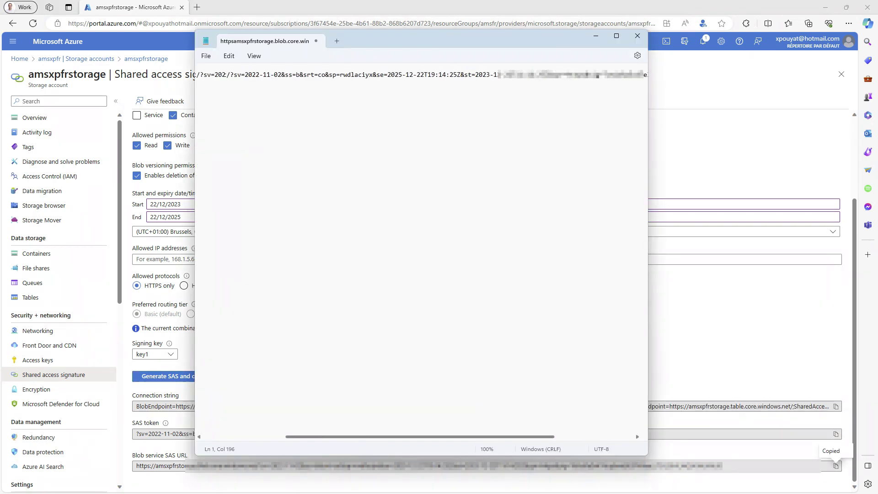
click(367, 74)
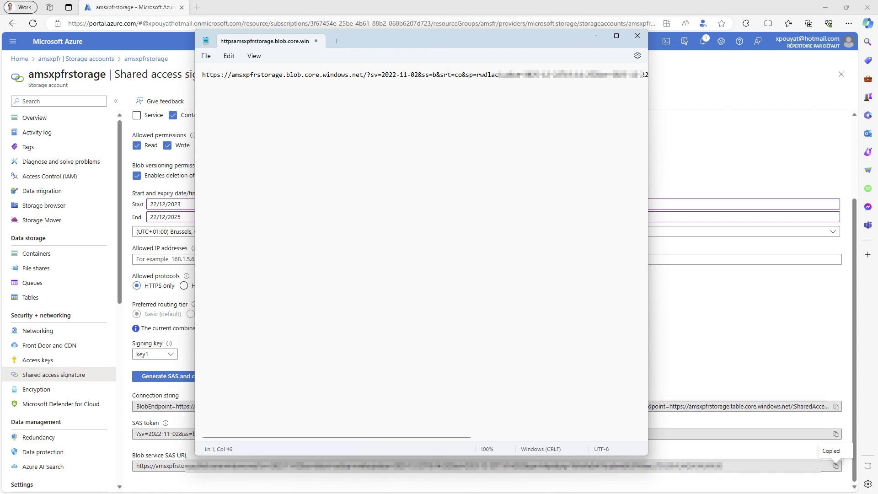
key(Return)
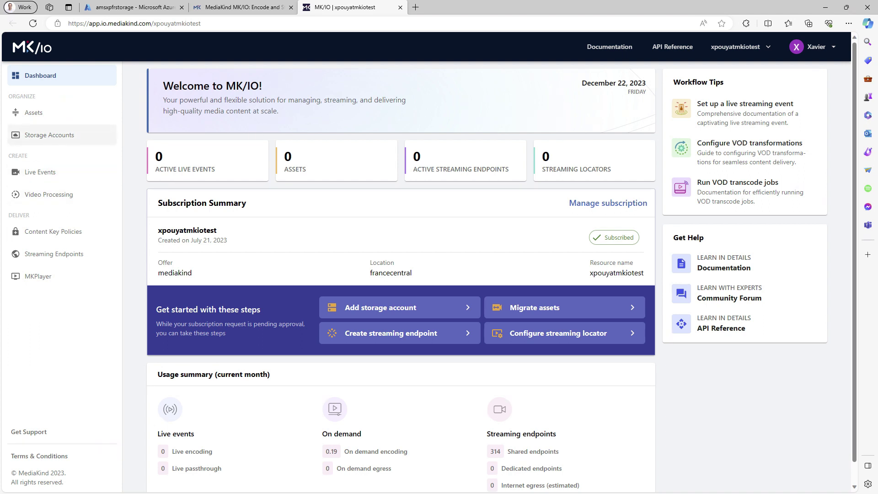
click(49, 135)
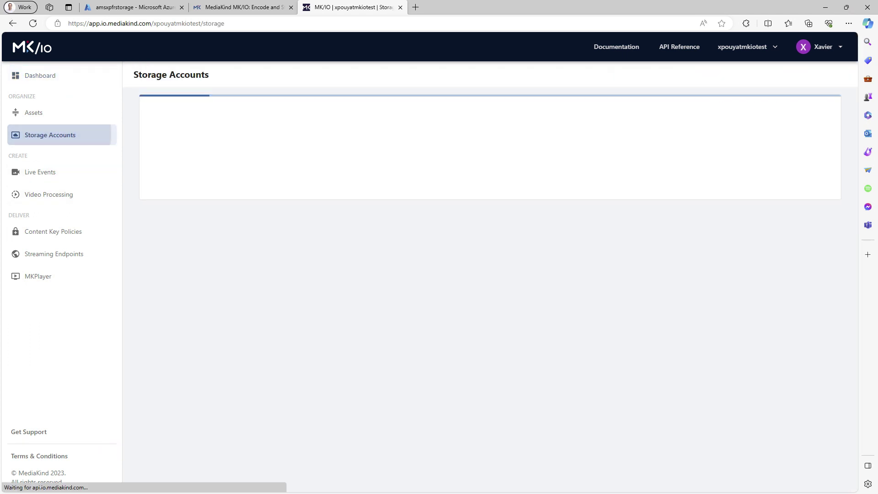
click(490, 190)
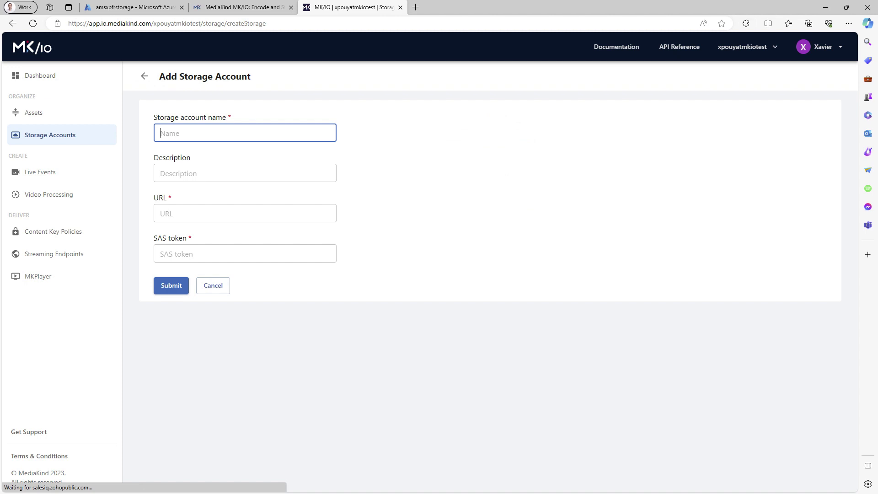
text(amsxpfrstorage)
key(Tab)
key(Tab)
text(https://amsxpfrstorage.blob.core.windows.net)
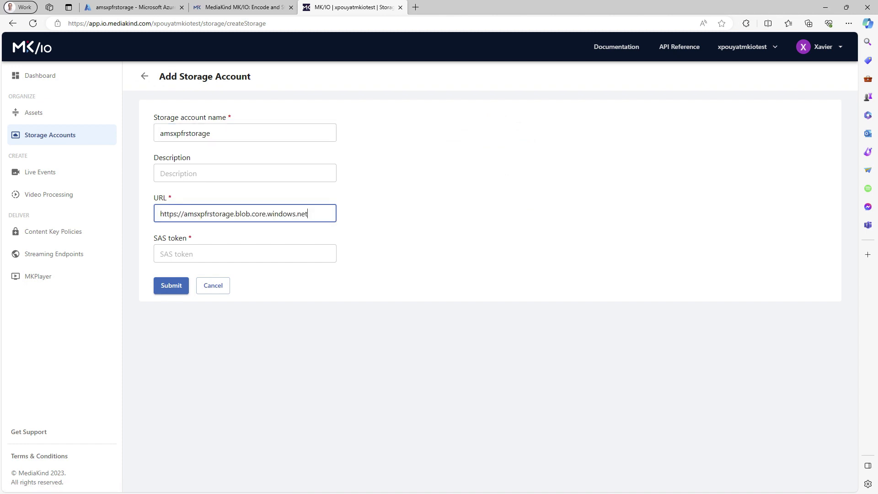
- Copy the SAS token from Notepad into the storage account form and submit it
key(alt+Tab)
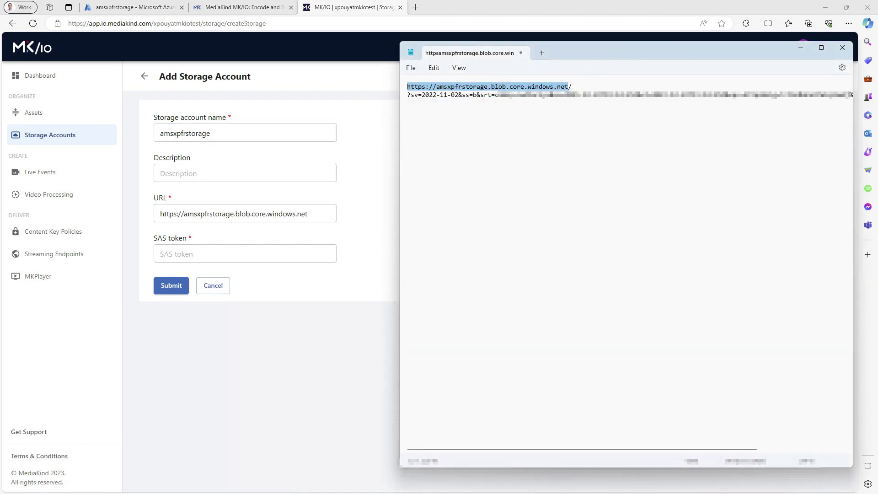
key(Right)
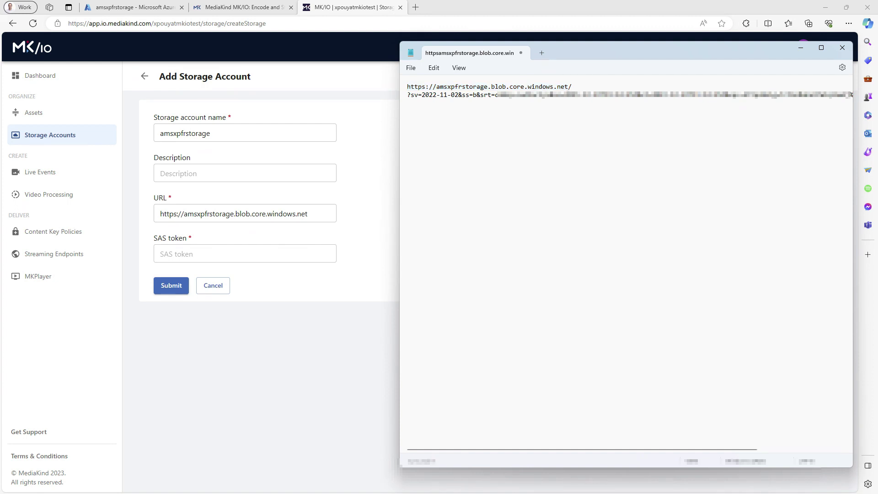
key(shift+End)
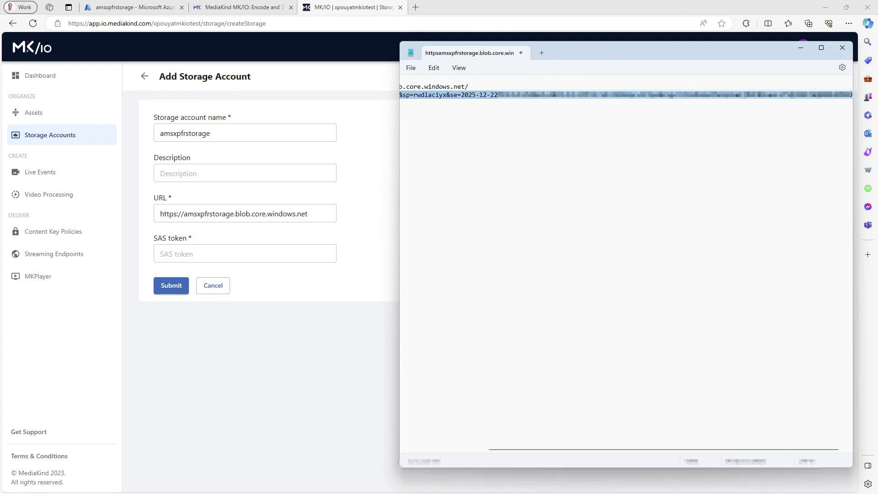
key(alt+Tab)
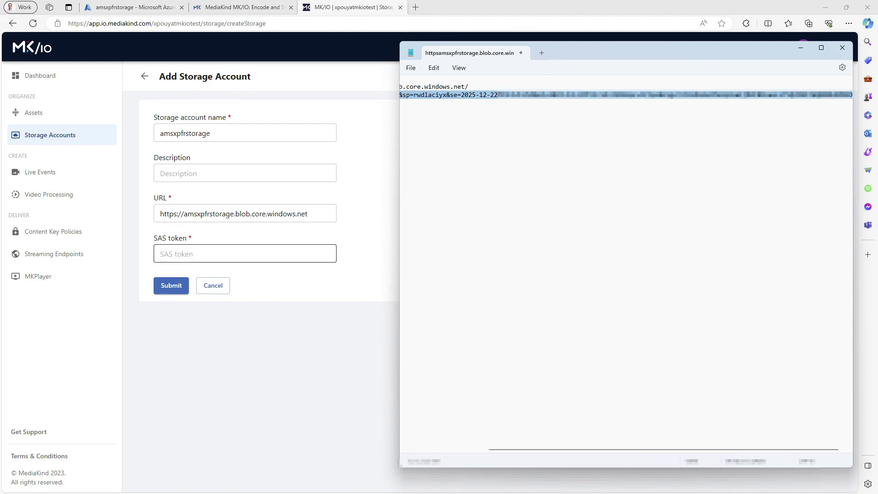
key(ctrl+v)
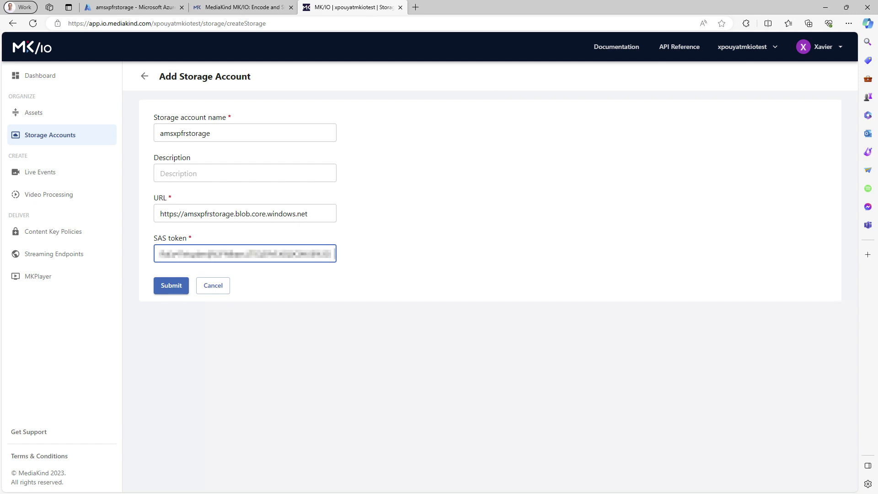
key(Tab)
key(Return)
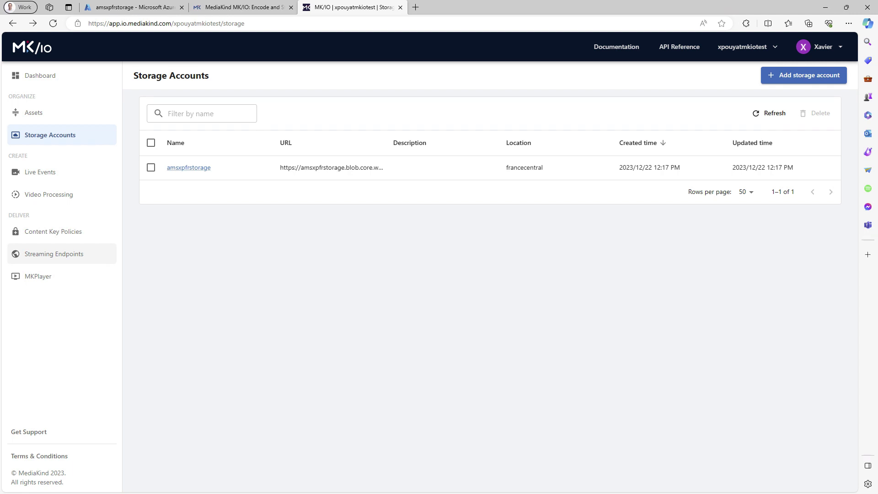
click(54, 254)
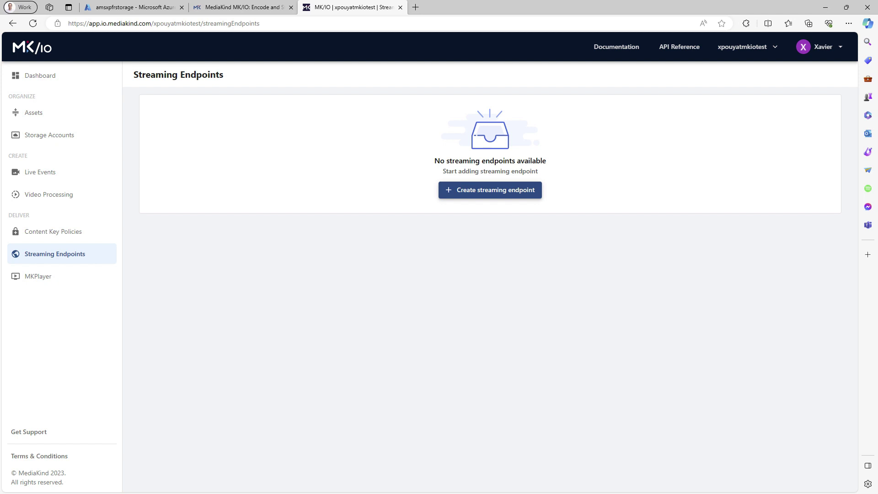
- Create streaming endpoint se1, keeping the default Shared type
click(490, 190)
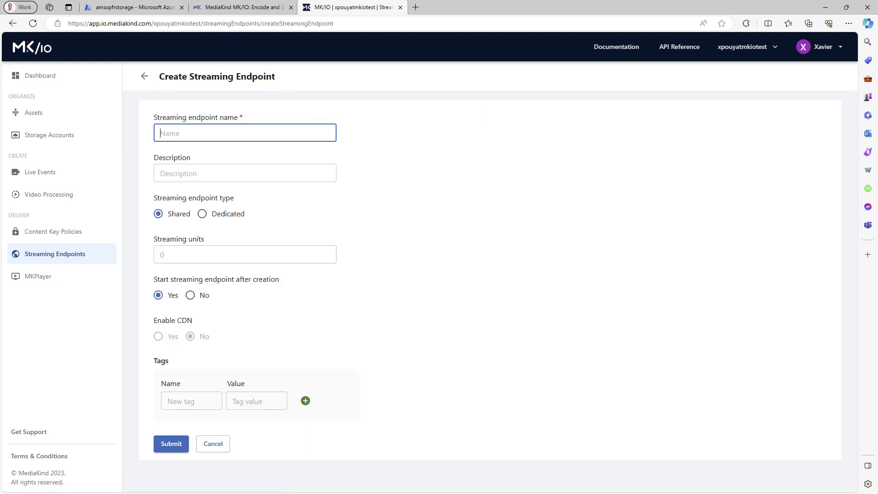
text(se1)
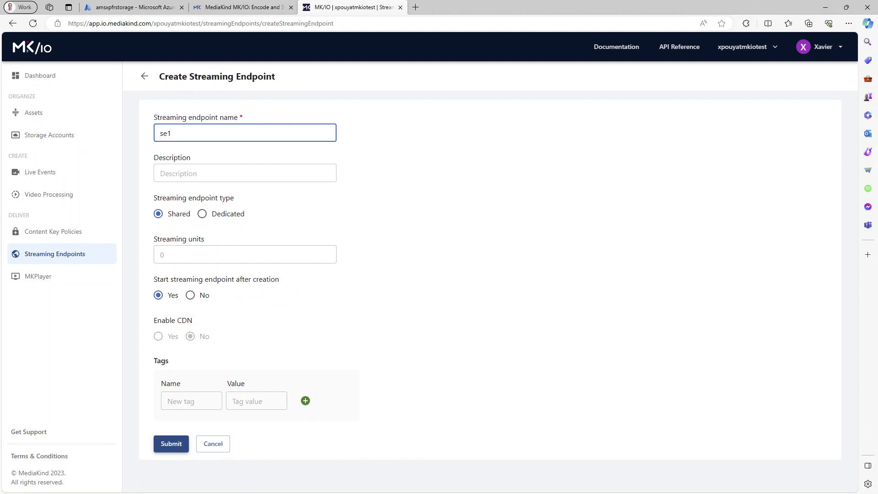
key(Return)
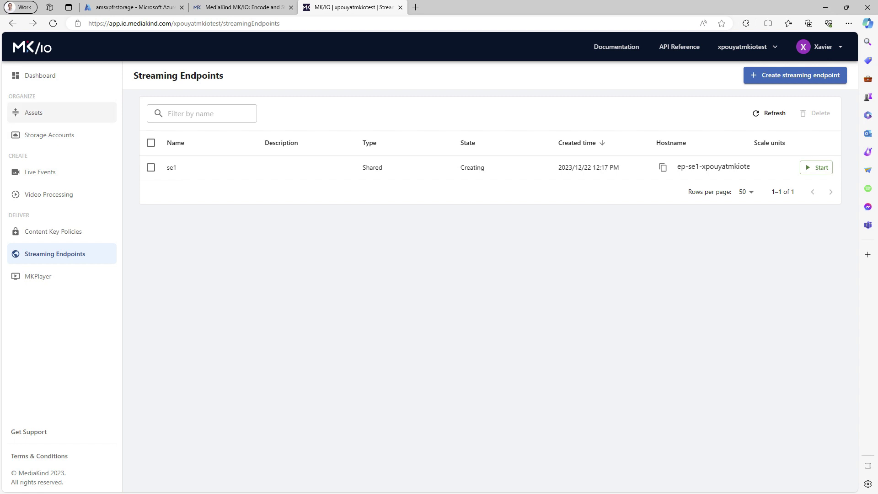
- Copy the asset name uploaded-5143a7c39a-encoded from the Azure media service's assets list
click(34, 113)
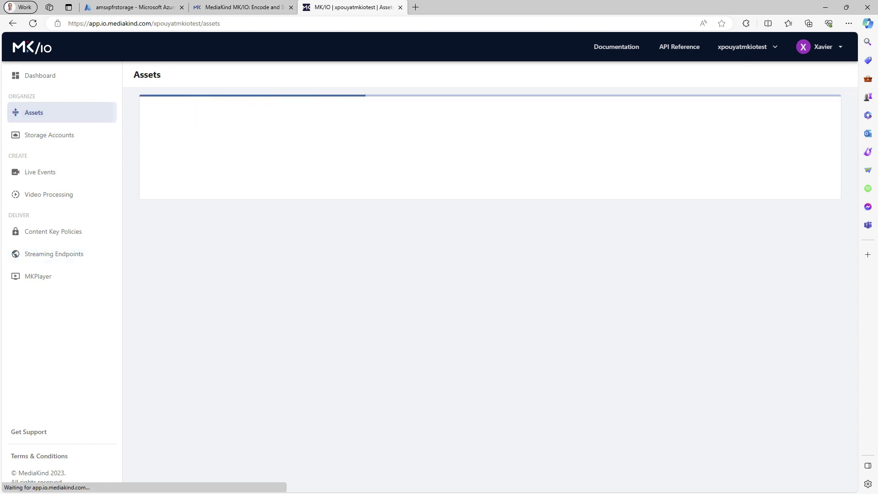
key(ctrl+1)
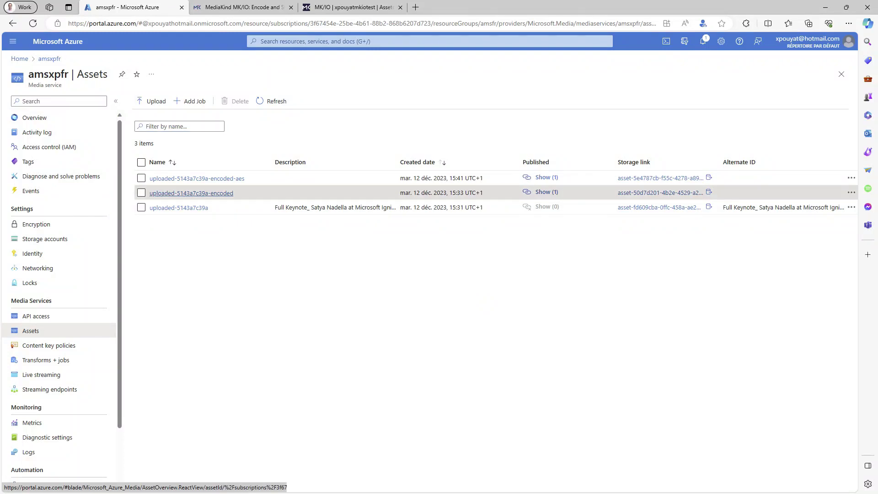
click(191, 193)
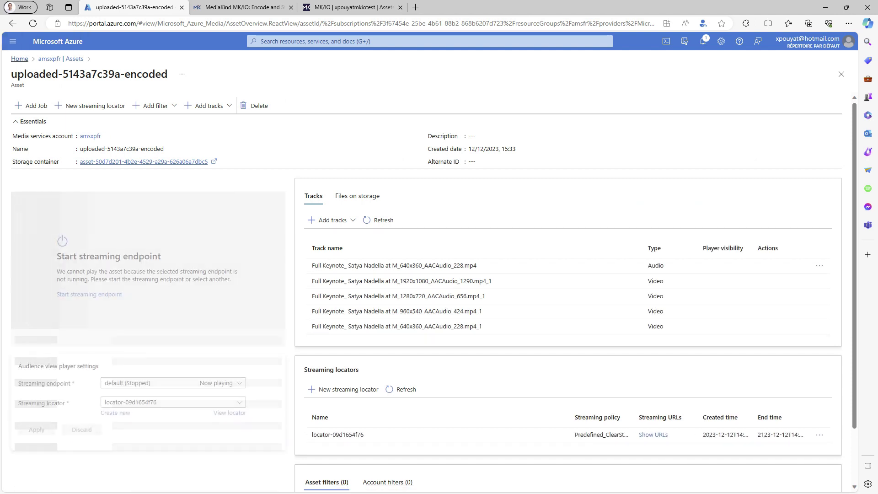
drag(11, 75, 168, 74)
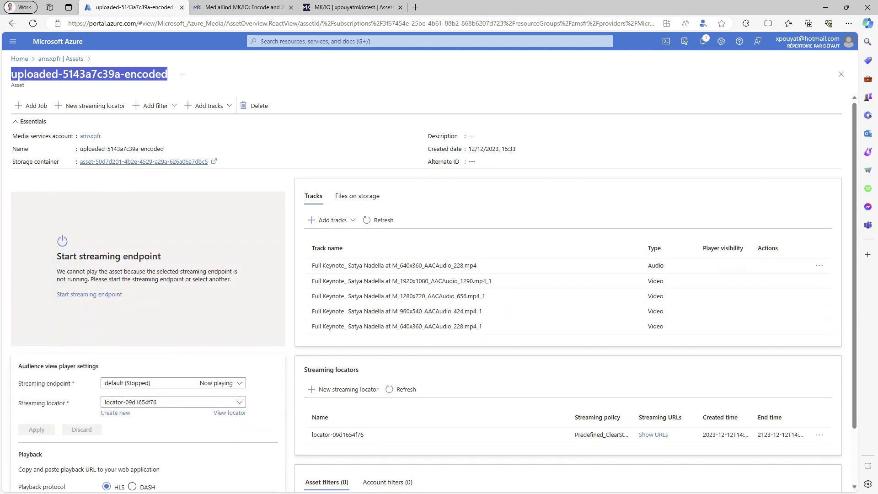
key(ctrl+c)
key(ctrl+3)
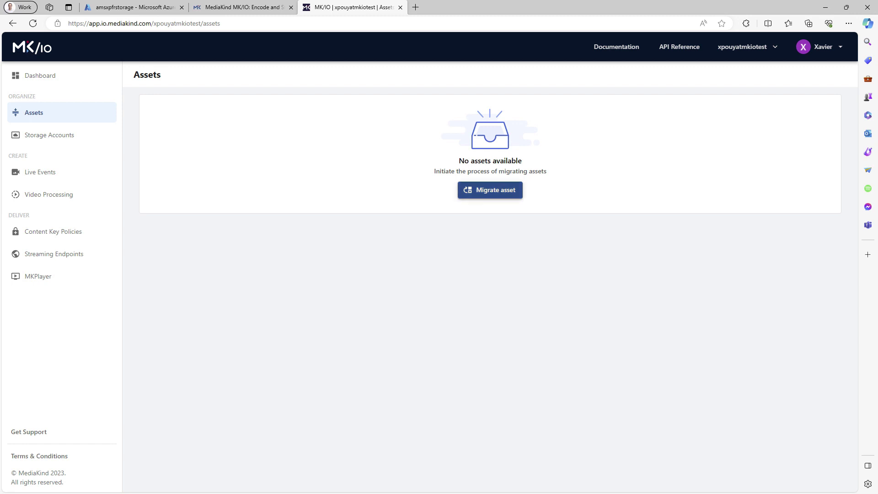
- Migrate uploaded-5143a7c39a-encoded into MK/IO with its storage container from amsxpfrstorage
click(490, 190)
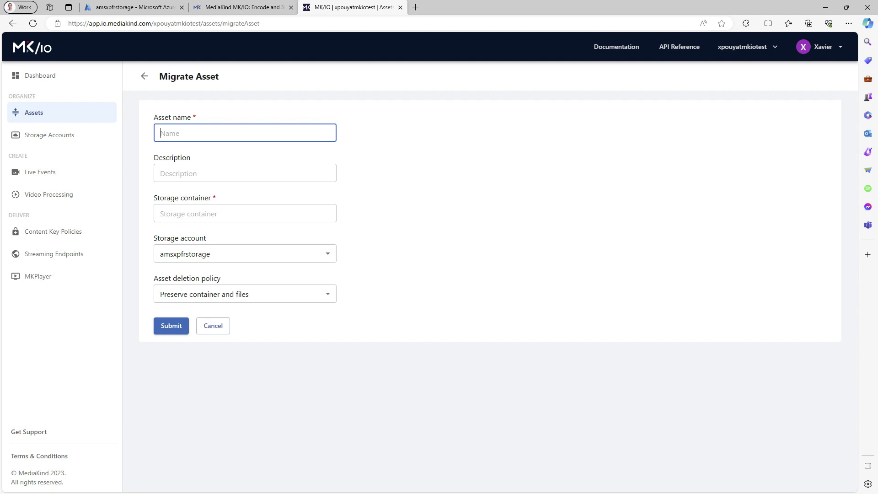
key(ctrl+v)
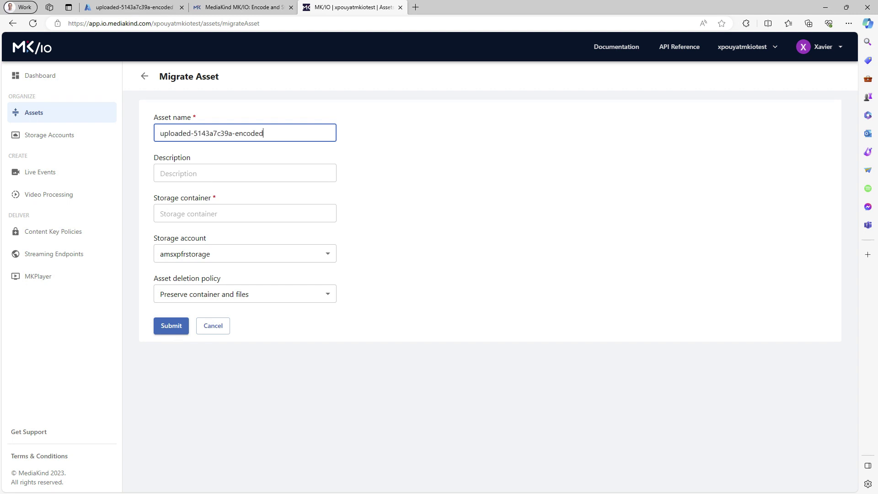
click(245, 213)
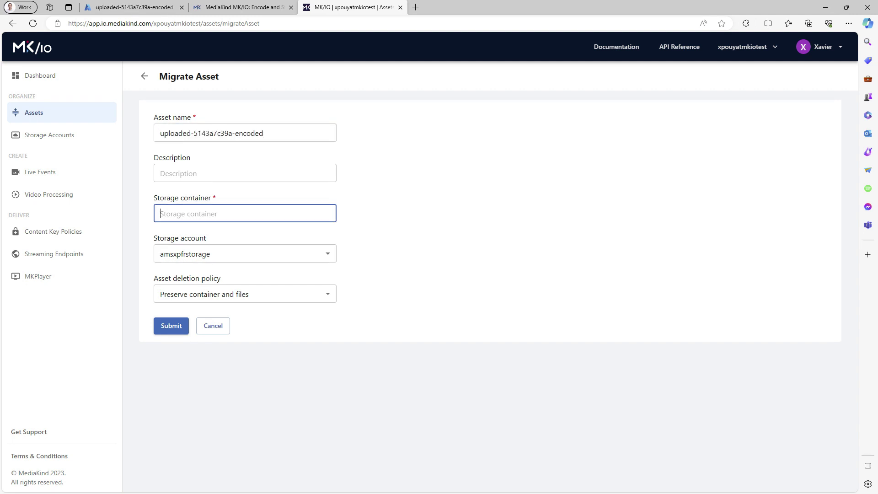
key(ctrl+v)
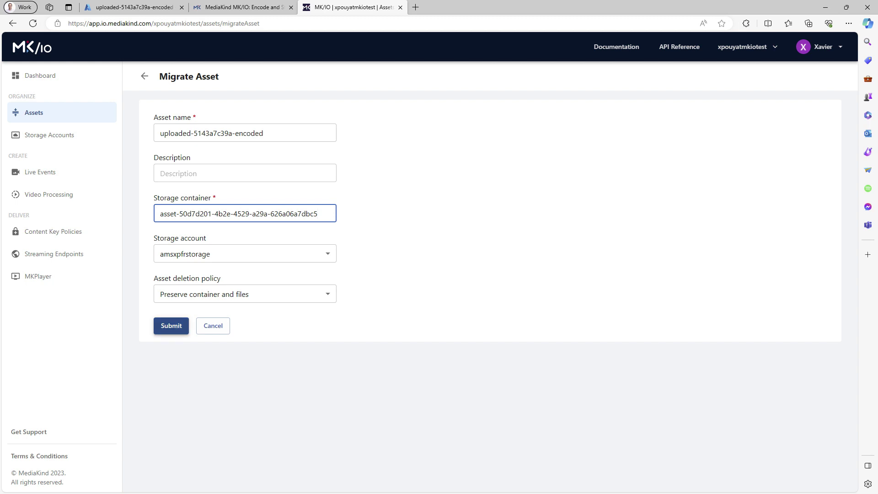
click(171, 326)
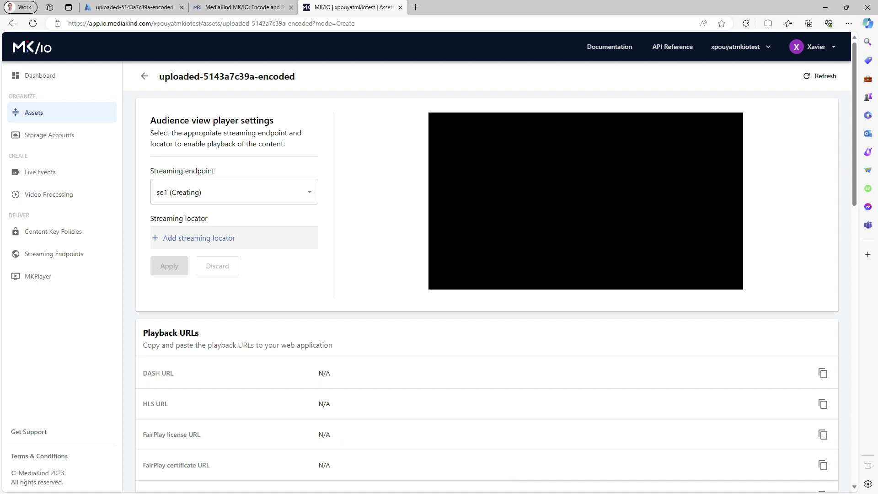
click(199, 238)
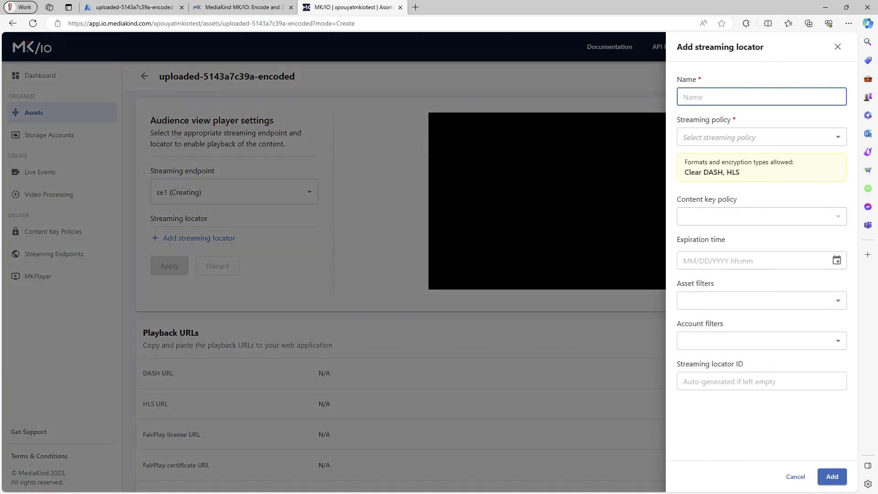
- Add streaming locator locator1 with Predefined_ClearStreamingOnly policy and apply it to get DASH/HLS URLs
text(locator1)
click(760, 137)
key(Return)
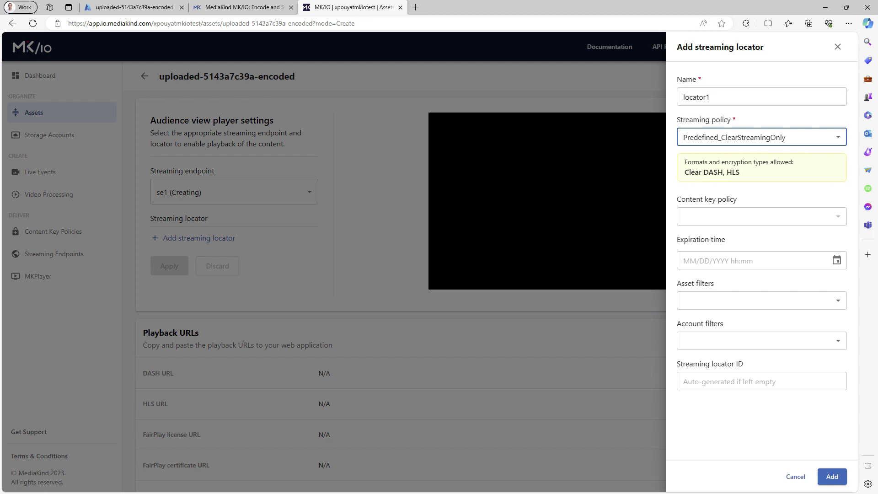
click(833, 477)
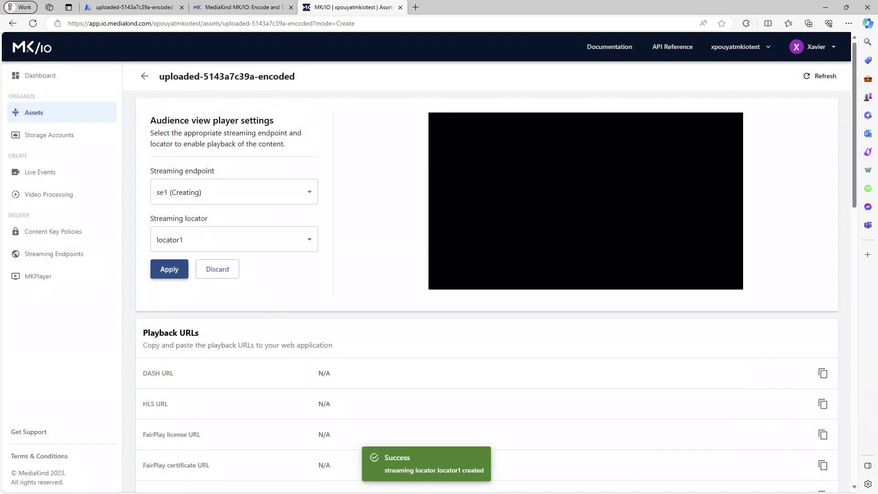
click(170, 269)
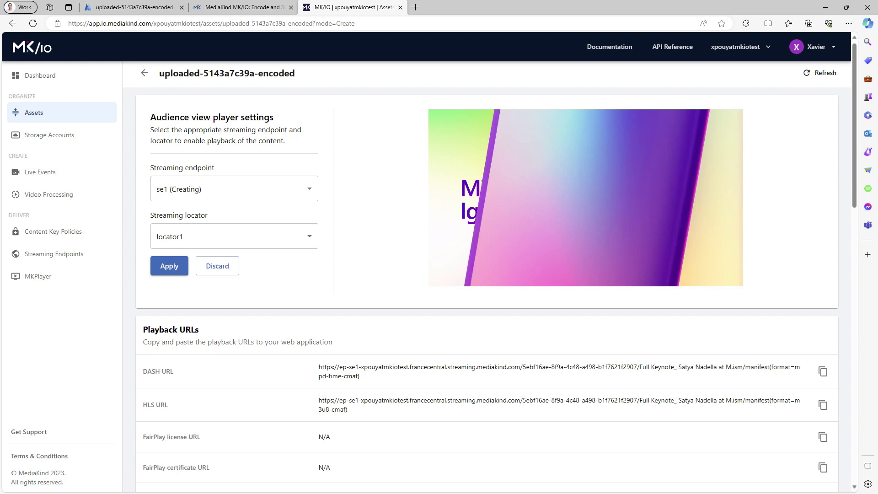
scroll(486, 275, down, 3)
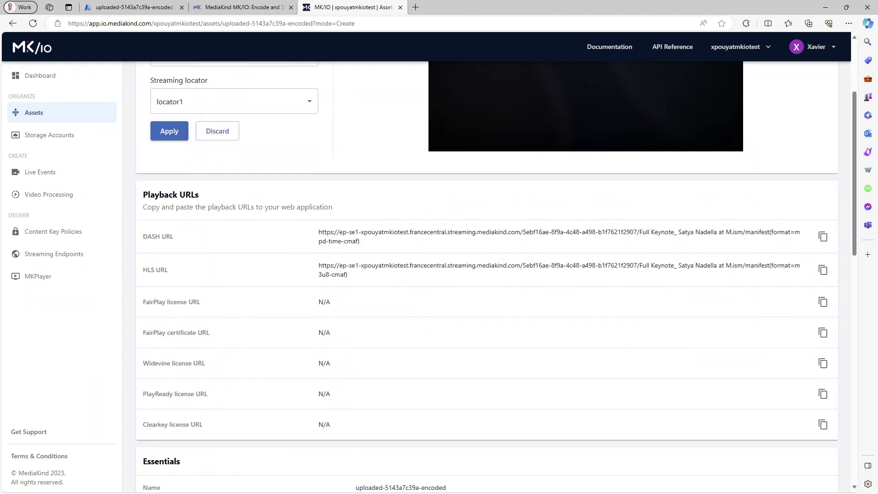
scroll(487, 274, down, 3)
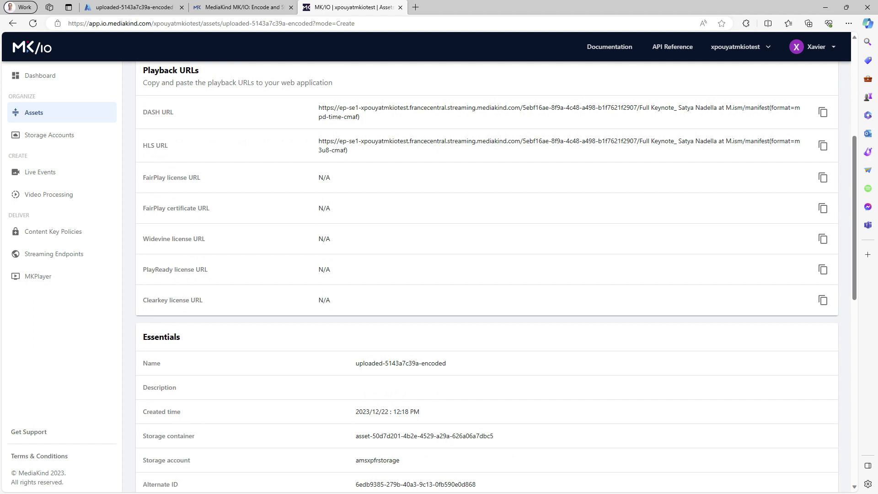
scroll(487, 274, up, 3)
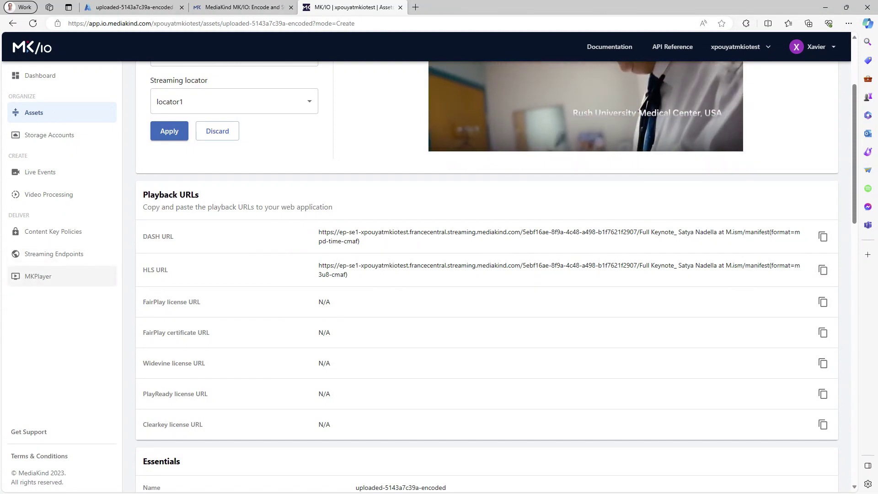
- Replace MKPlayer's source URL with the asset's HLS URL and play the keynote stream
click(38, 276)
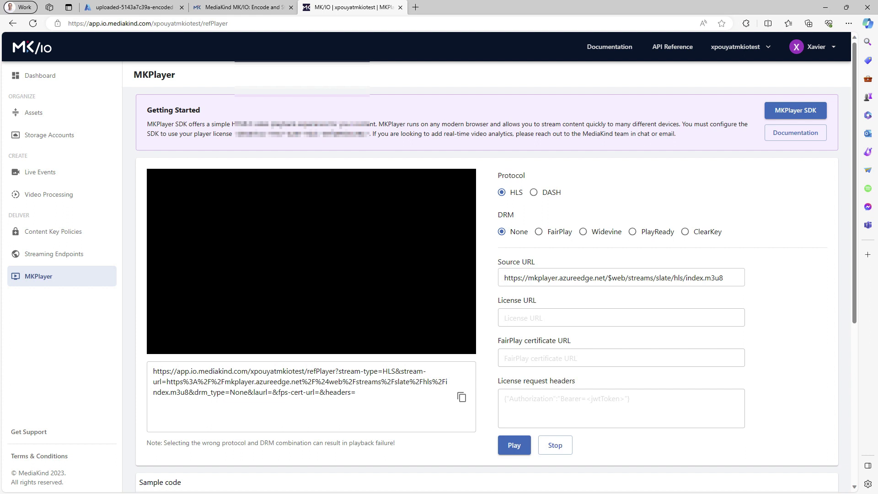
click(544, 277)
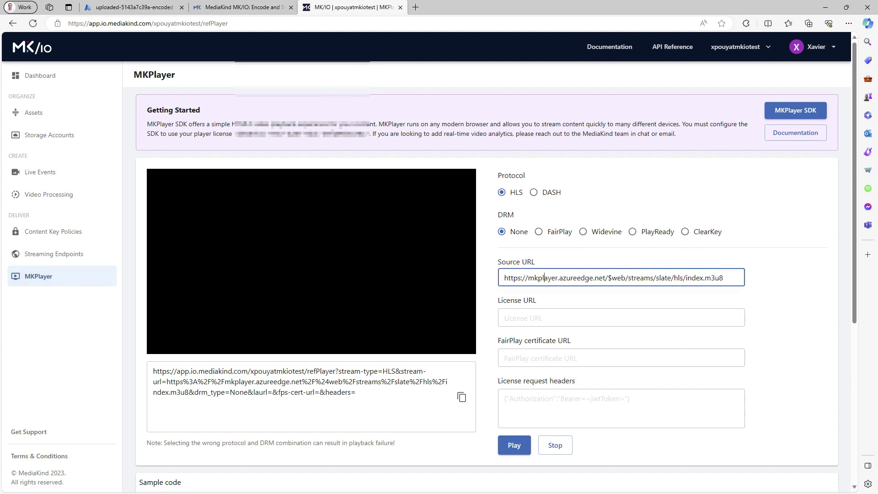
key(ctrl+a)
key(ctrl+v)
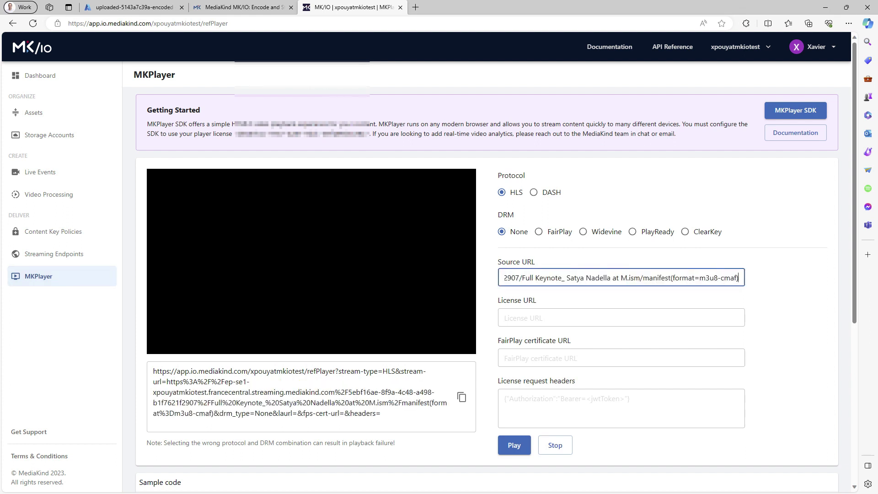
click(512, 445)
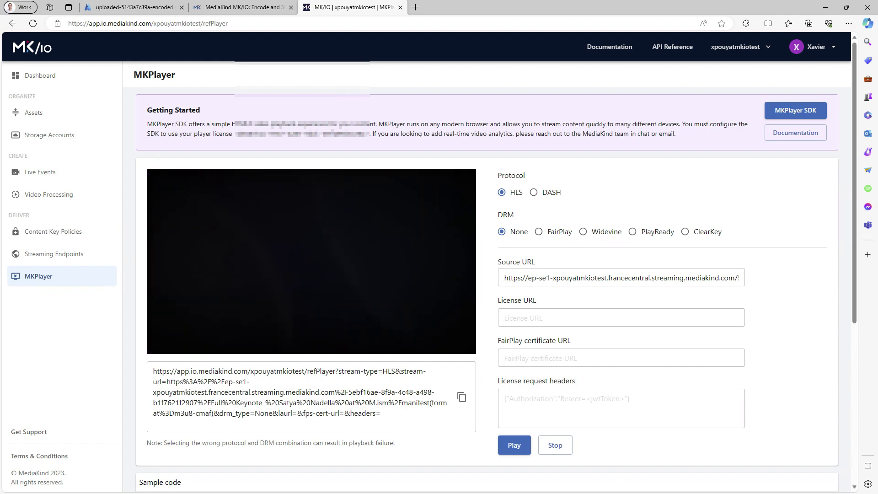
scroll(494, 275, down, 2)
scroll(494, 274, down, 2)
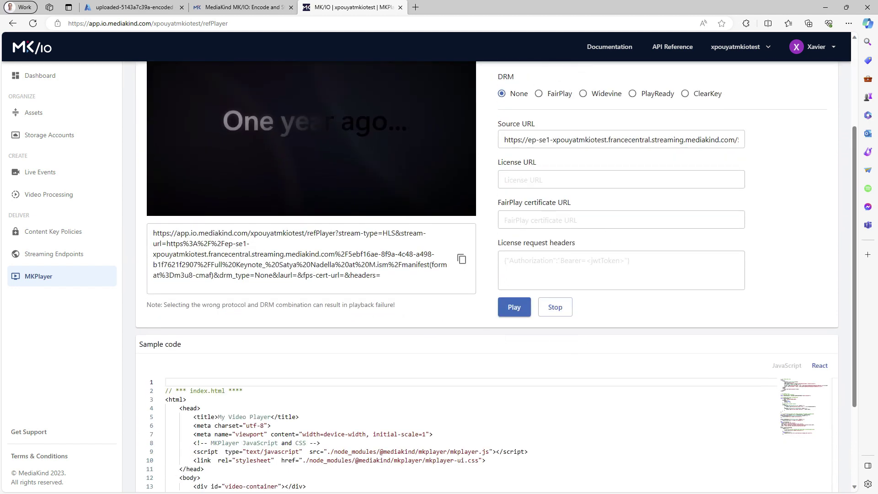
scroll(494, 274, down, 2)
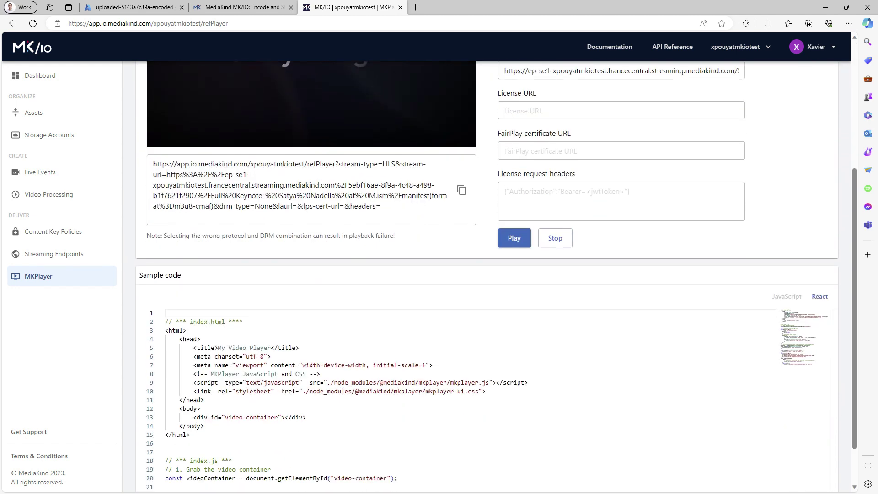
scroll(494, 274, down, 2)
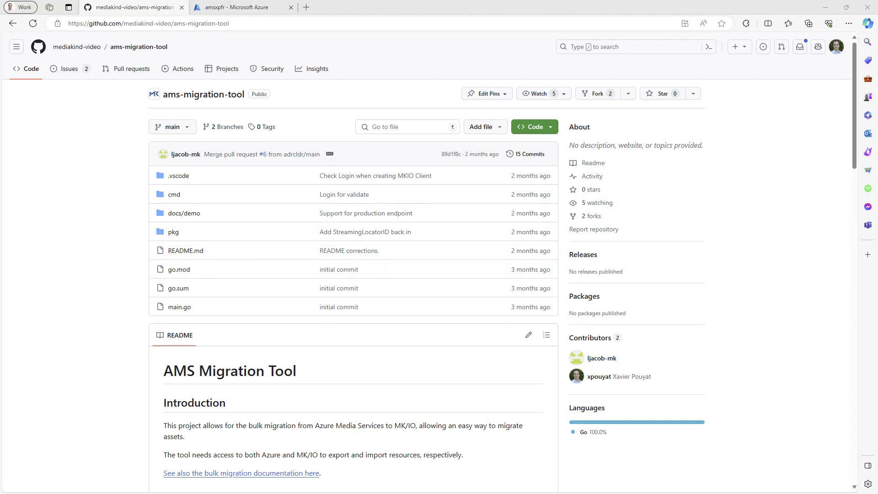
- Open the README's MK/IO app link in a new tab and view the subscription's empty Assets page
key(alt+Tab)
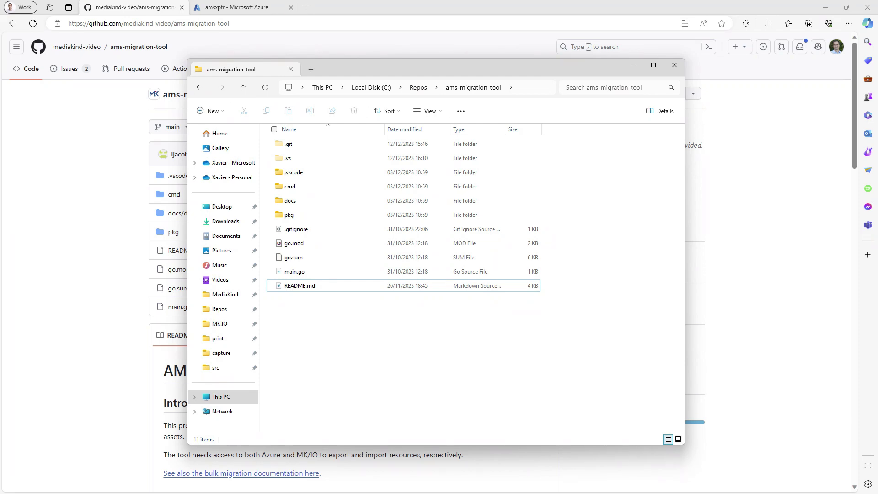
key(super+Down)
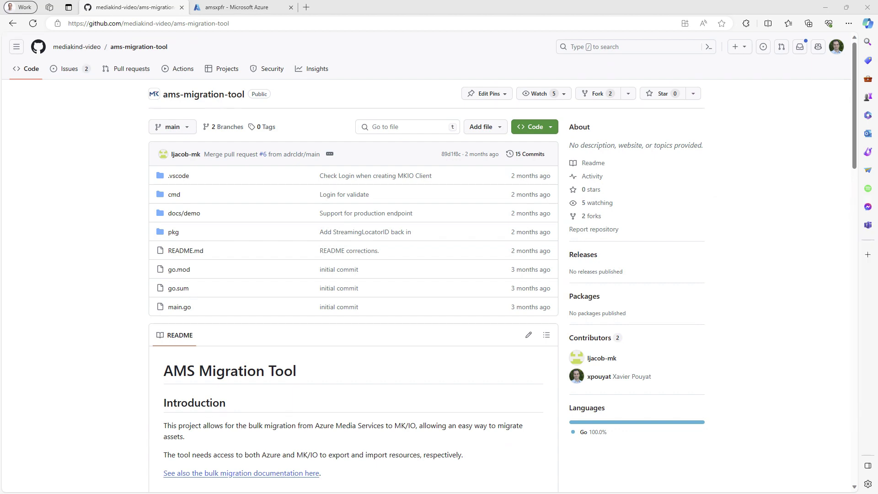
scroll(503, 263, down, 3)
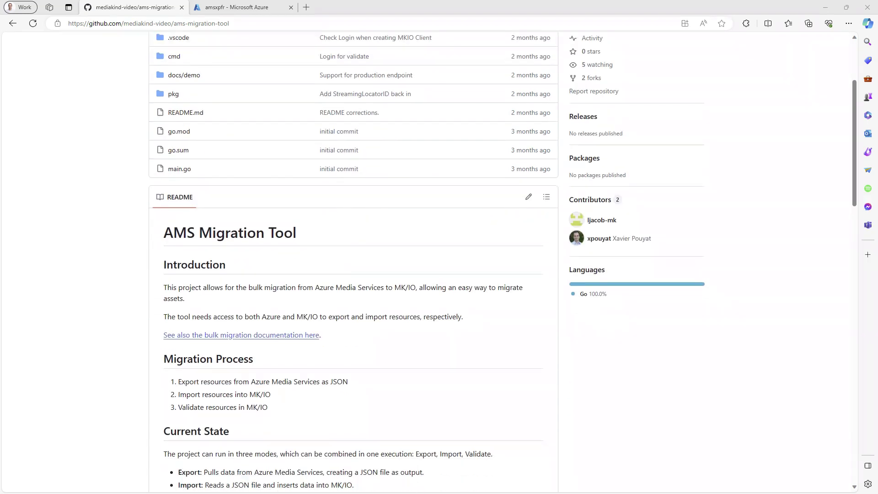
scroll(225, 364, down, 10)
right_click(225, 364)
click(272, 214)
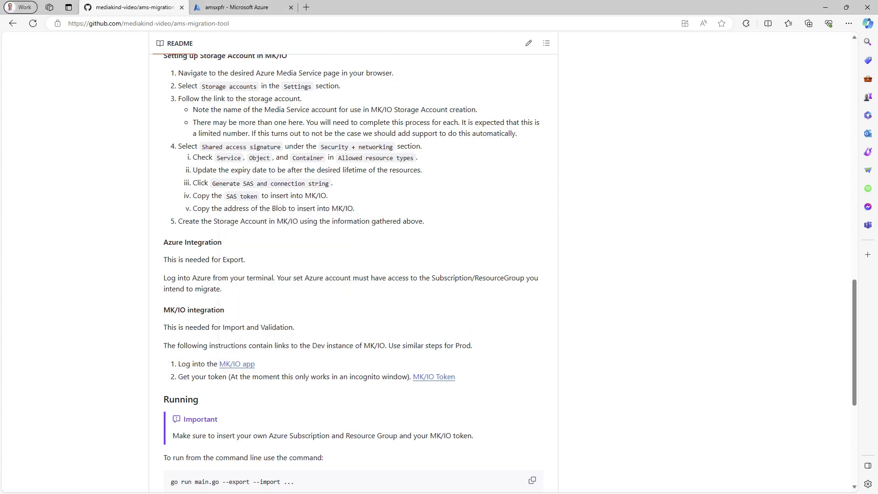
key(ctrl+Tab)
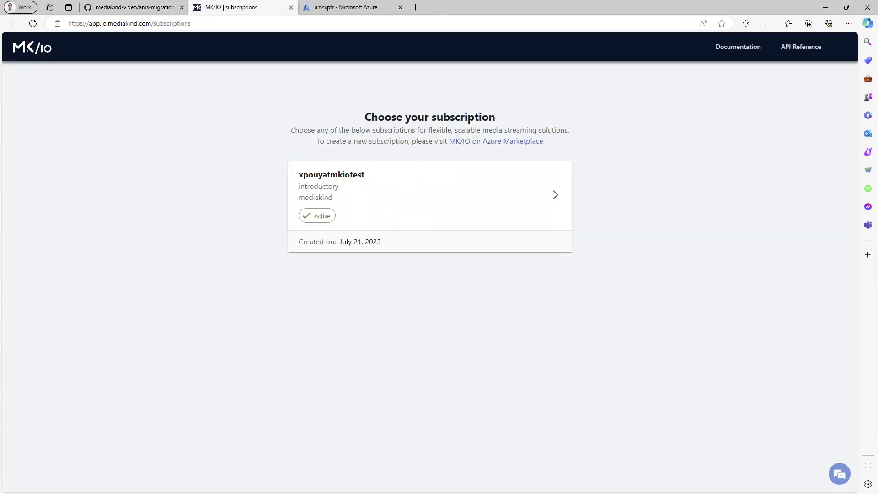
click(370, 183)
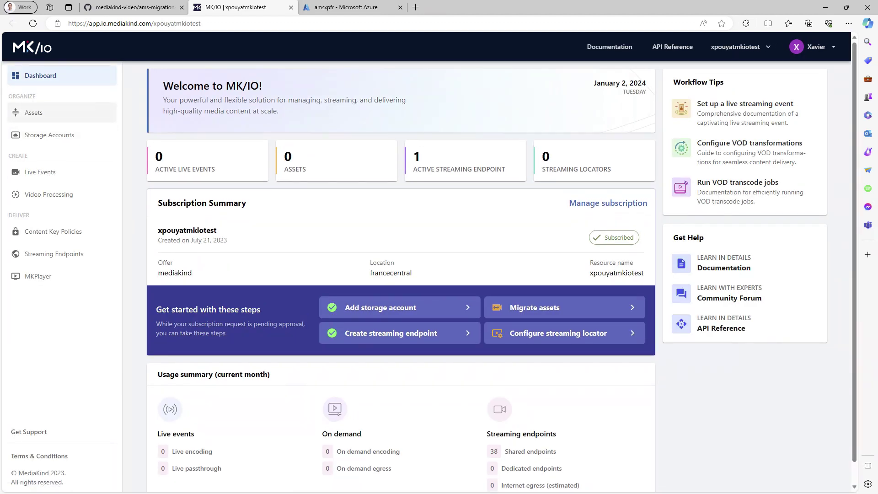
click(33, 113)
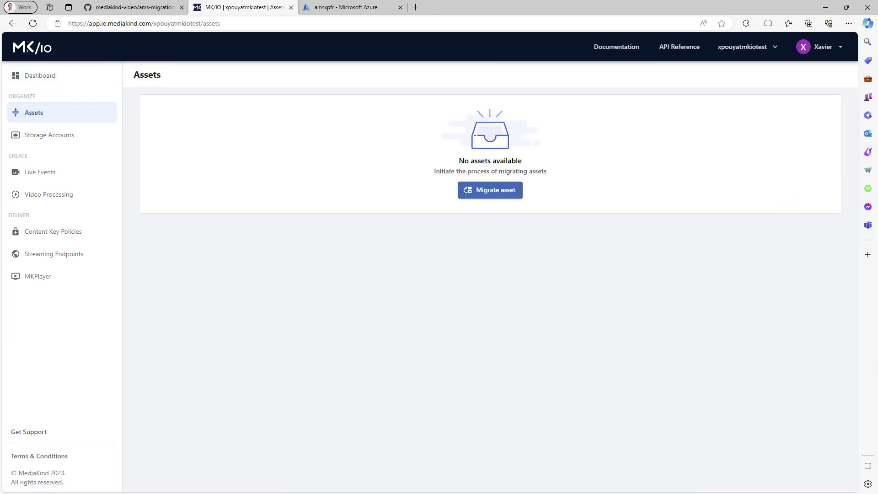
- Open the README's MK/IO Token link in a new tab
click(133, 7)
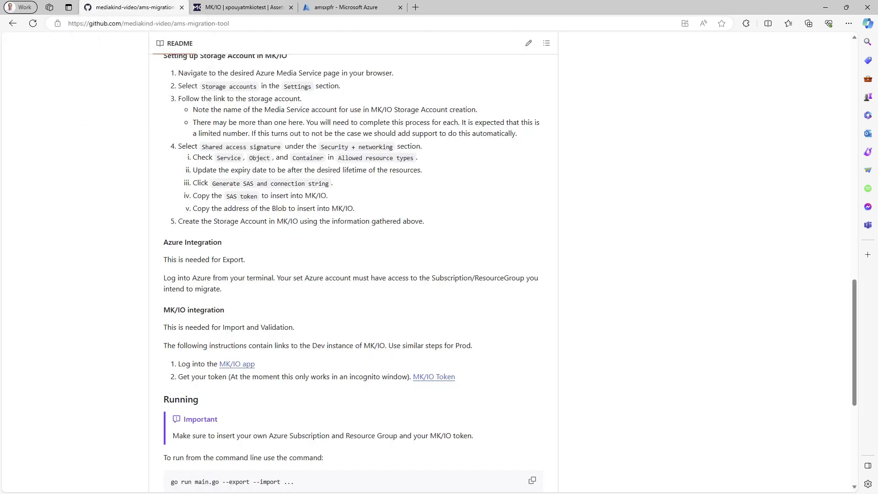
right_click(434, 376)
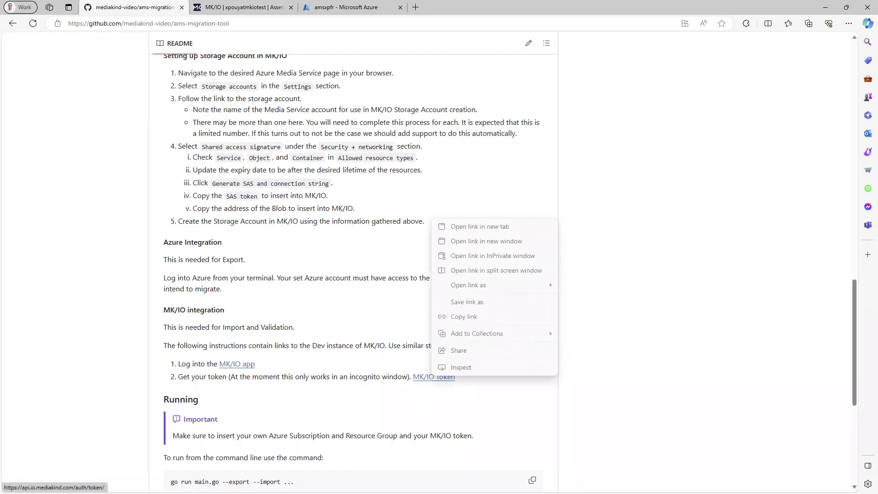
click(480, 226)
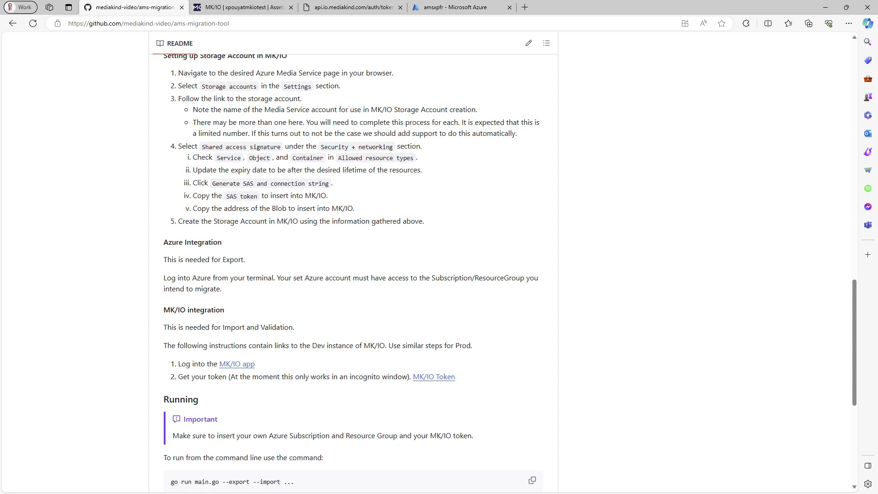
- Set MKIO_TOKEN to the copied MK/IO access token in Command Prompt, then clear the screen
click(352, 7)
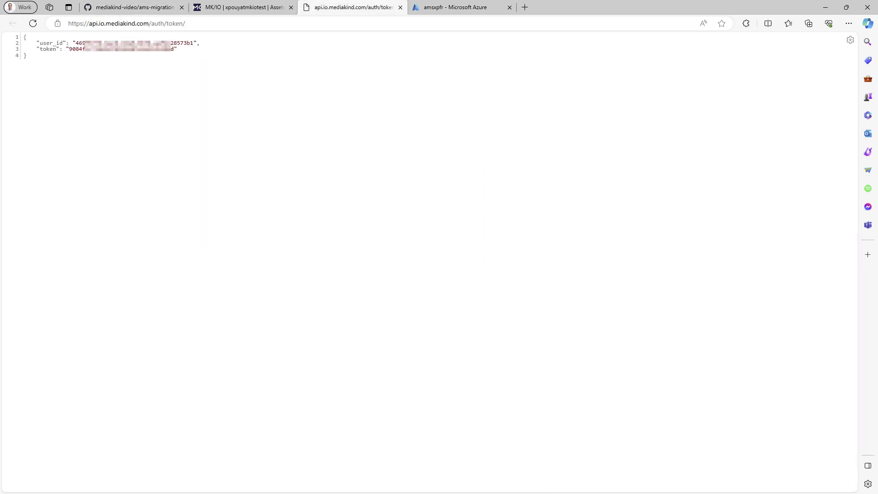
key(alt+Tab)
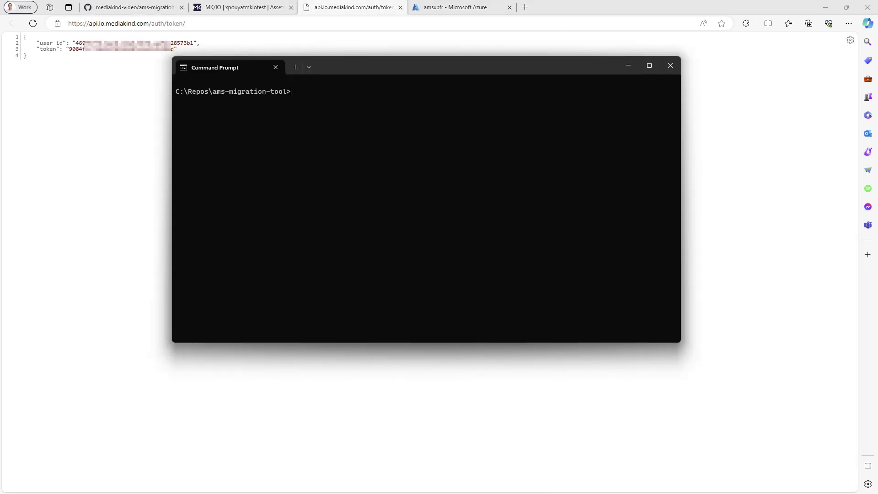
text(set MKIO_TOKEN=)
key(ctrl+v)
key(Return)
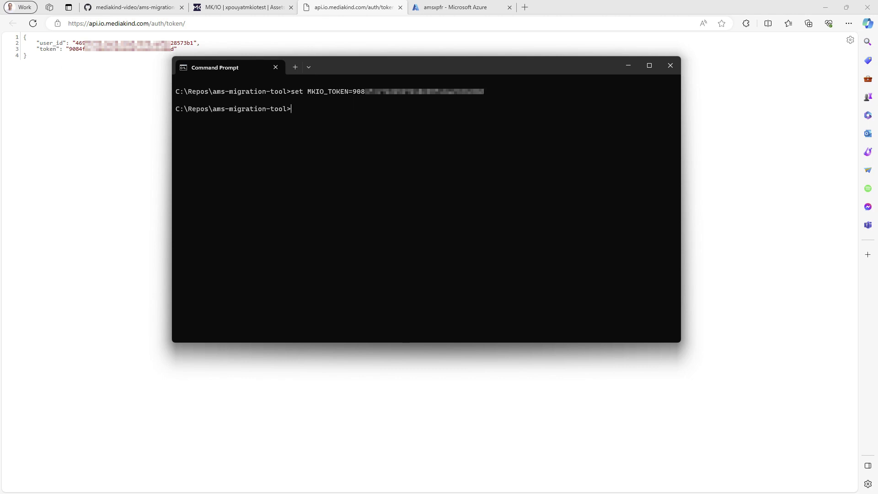
text(cls)
key(Return)
- Run go run main.go with --export --assets --streaming-locators, producing migration-1704202548.json
text(Go run main.go --azure-subscription 3f67454e-25be-4b61-88b2-868b6207d723 --azure-resource-group amsfr --azure-account-name amsxpfr --mediakind-subscription xpouyatmkiotest --export --assets --streaming-locators)
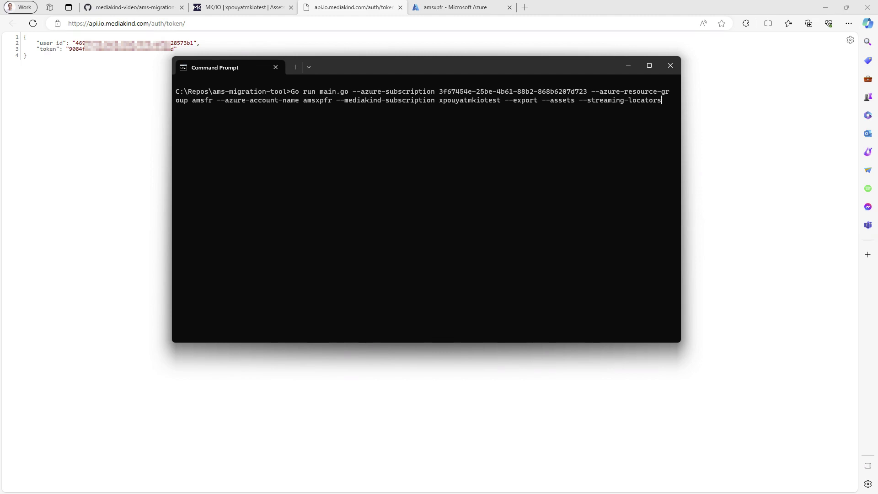
key(Return)
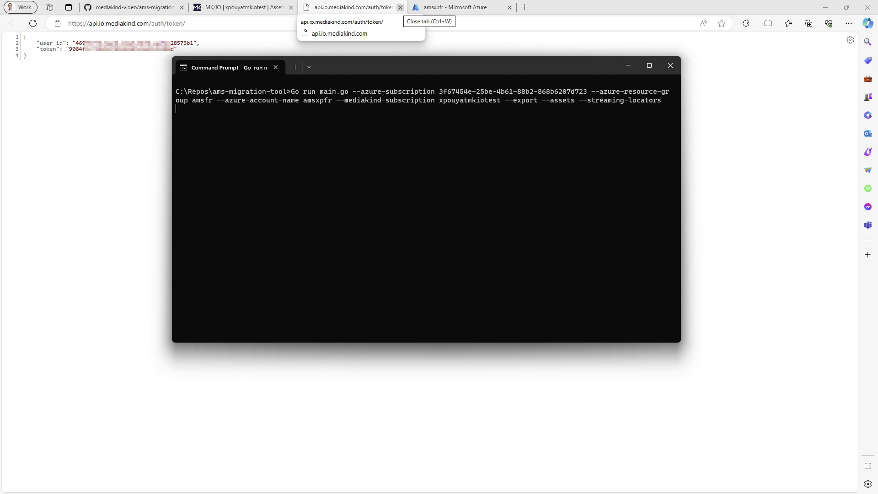
click(400, 7)
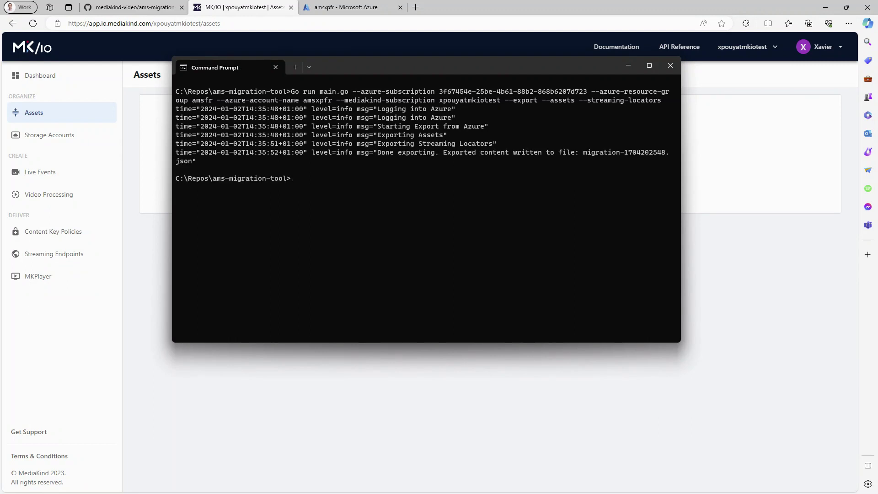
text(explorer .)
key(Return)
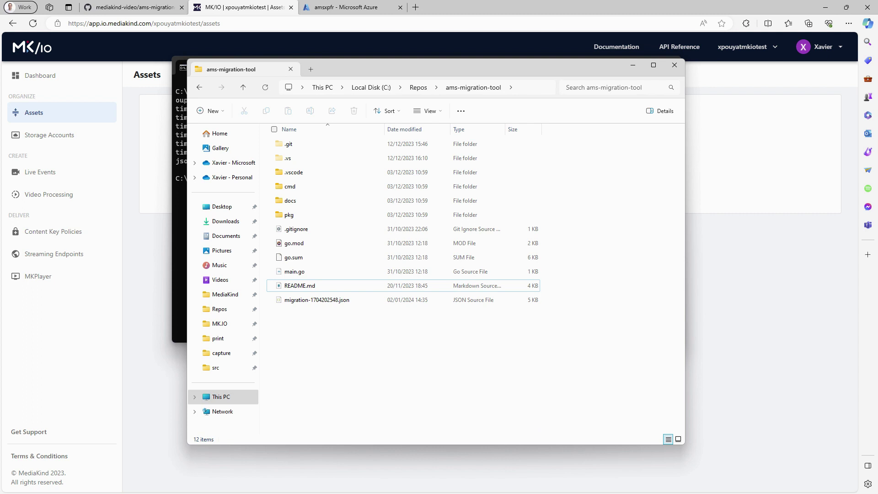
- Open migration-1704202548.json in Visual Studio Code from its right-click menu
click(317, 300)
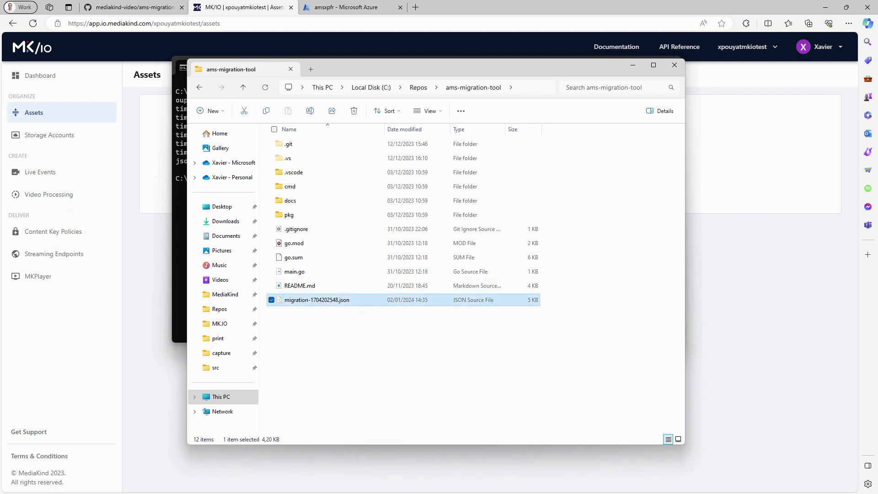
right_click(329, 301)
key(Return)
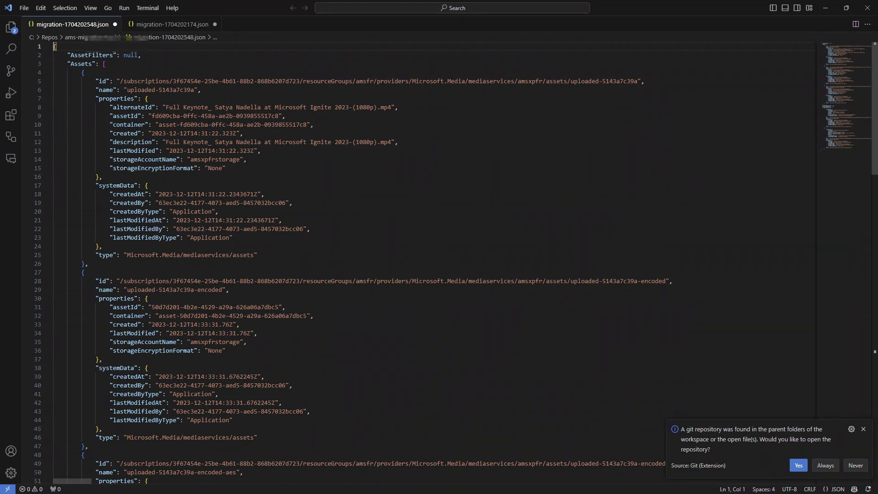
- Delete the uploaded-5143a7c39a and uploaded-5143a7c39a-encoded-aes asset entries and remove the leftover trailing comma
drag(75, 73, 89, 264)
key(Delete)
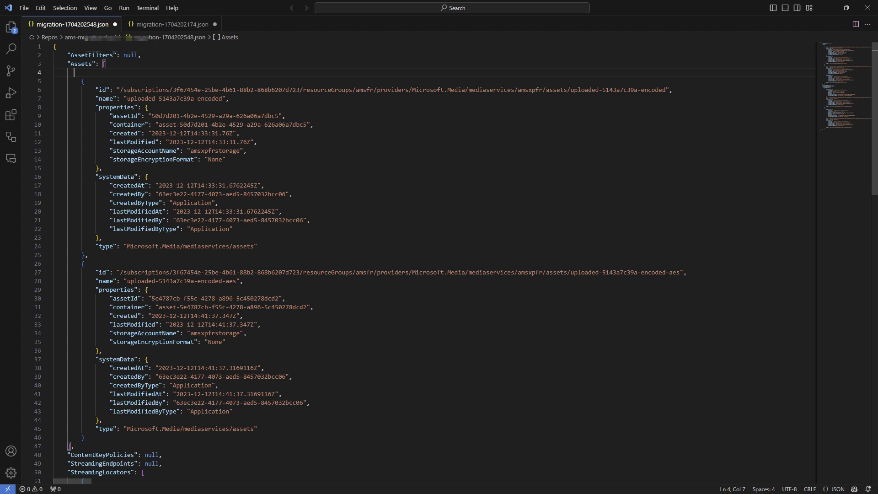
drag(81, 263, 85, 437)
key(Delete)
click(88, 255)
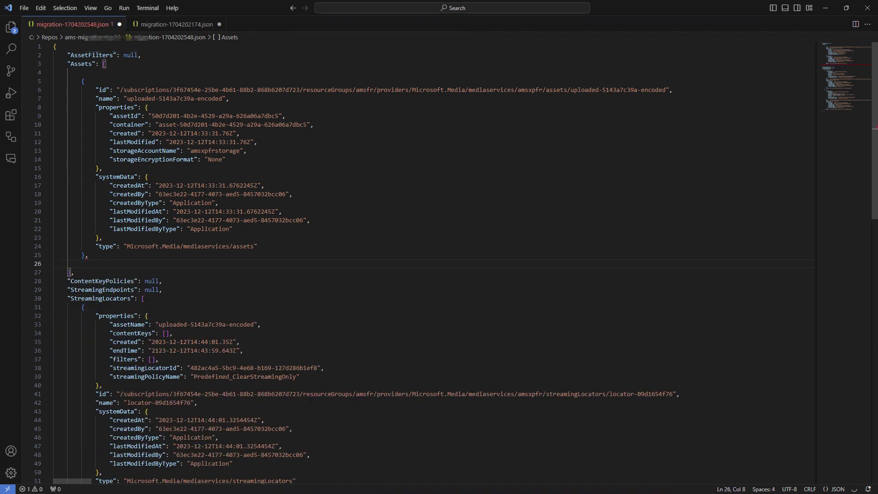
key(BackSpace)
- Delete the encoded-aes streaming locator entry, fix its trailing comma, and save migration-1704202548.json
scroll(439, 264, down, 6)
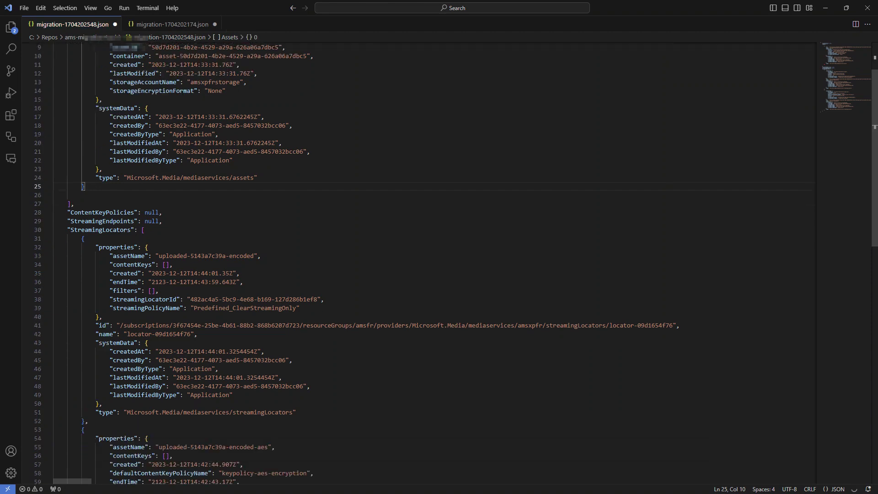
scroll(439, 263, down, 7)
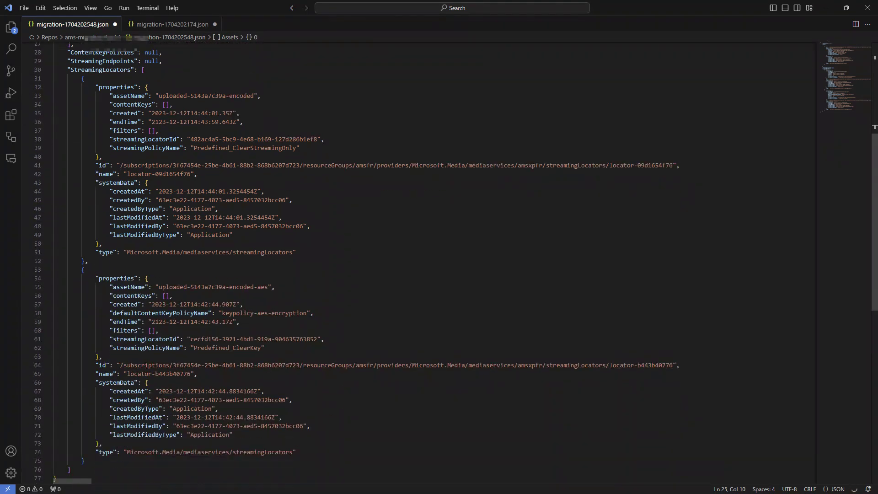
drag(74, 161, 85, 352)
key(BackSpace)
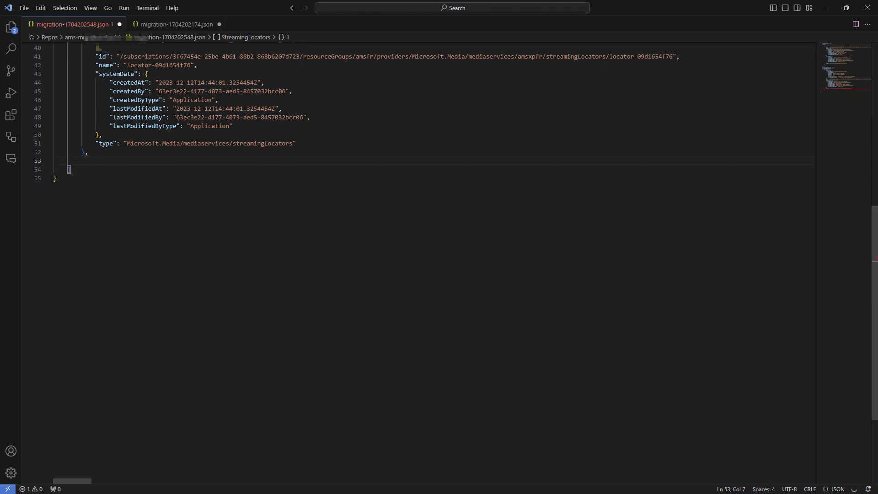
click(87, 152)
key(BackSpace)
key(ctrl+s)
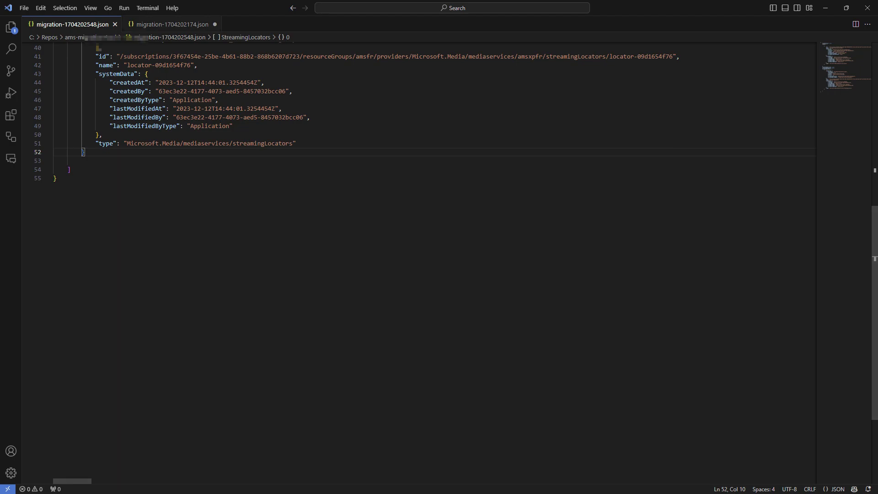
- Run Go run main.go --import --assets --streaming-locators with migration-1704202548.json to import into MK/IO
click(868, 8)
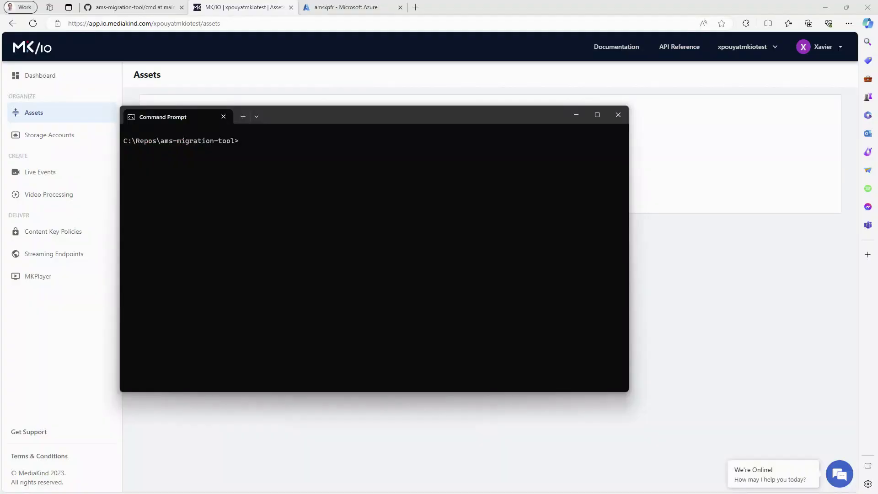
text(Go run main.go --azure-subscription 3f67454e-25be-4b61-88b2-868b6207d723 --azure-resource-group amsfr --azure-account-name amsxpfr --mediakind-subscription xpouyatmkiotest --import --assets --streaming-locators --migration-file migration-1704202548.json)
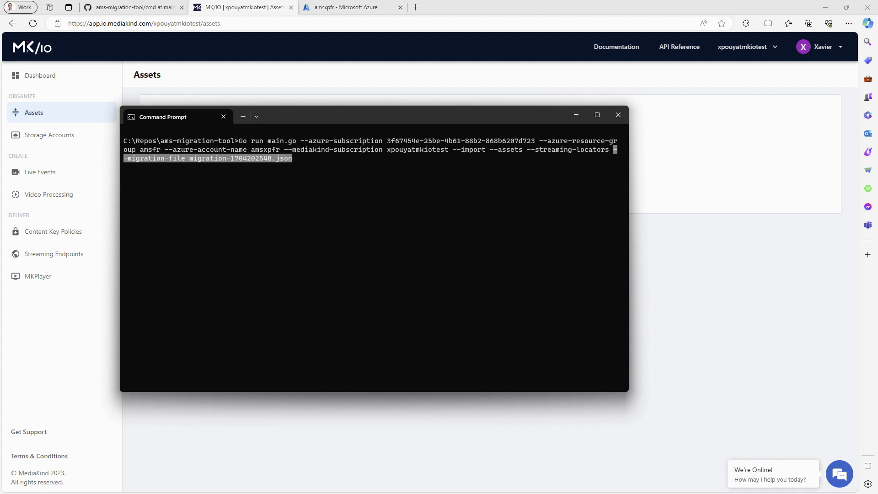
drag(453, 150, 490, 150)
key(ctrl+c)
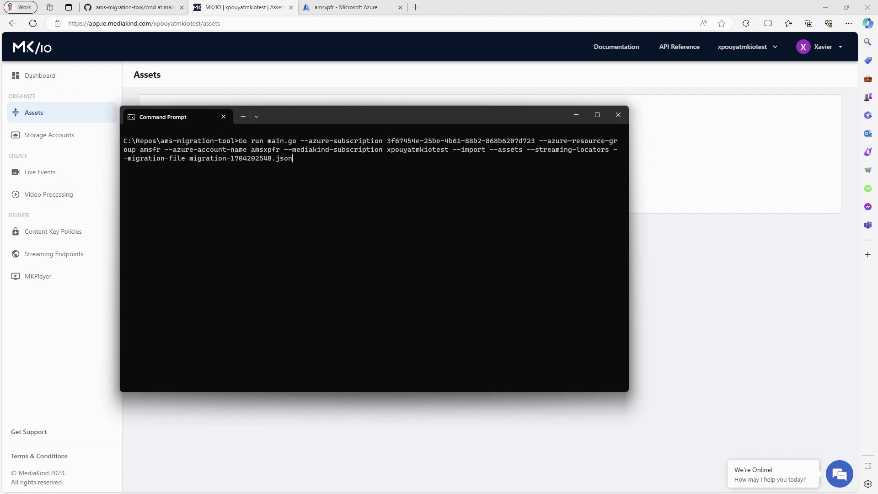
key(Return)
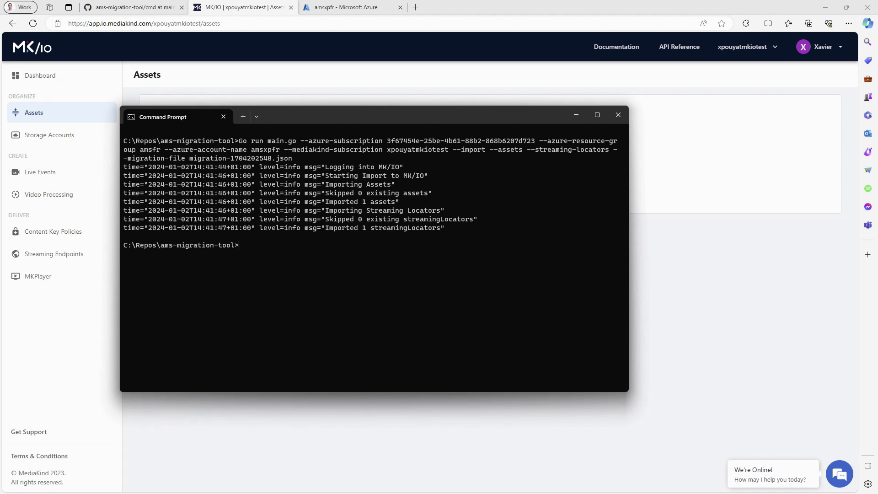
key(alt+Tab)
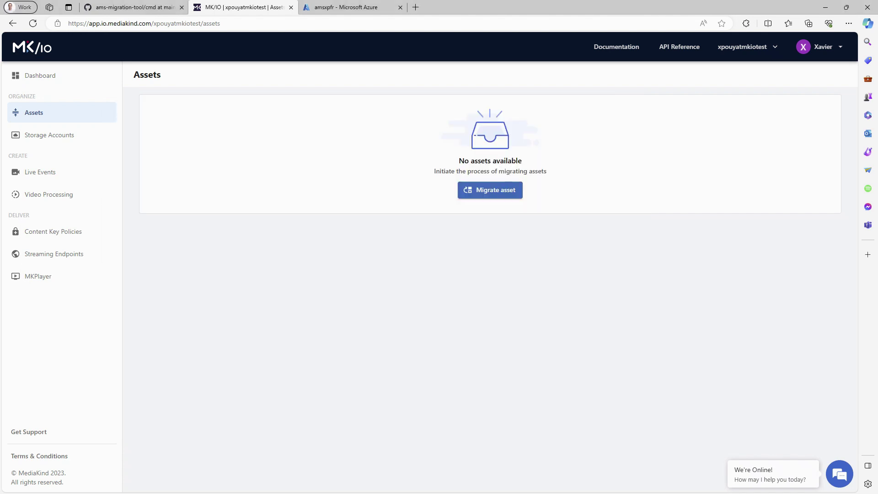
- Refresh Assets, open uploaded-5143a7c39a-encoded, and play it through streaming locator locator-09d1654f76
click(32, 23)
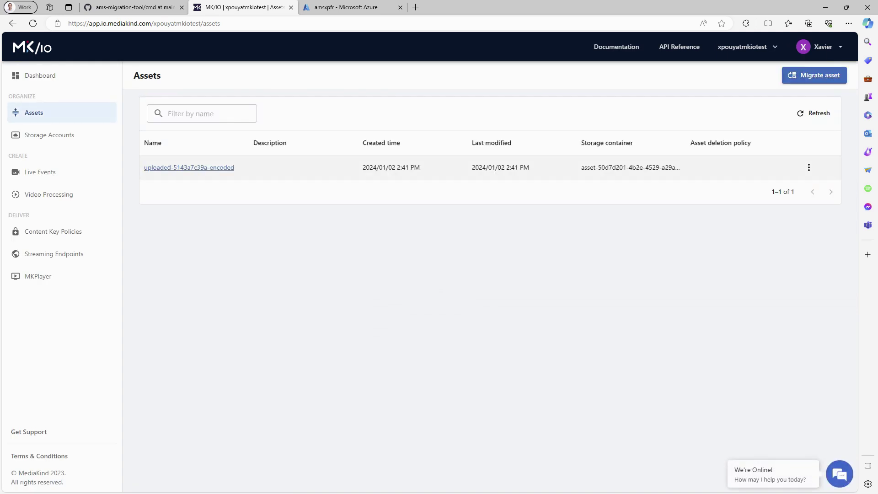
click(189, 167)
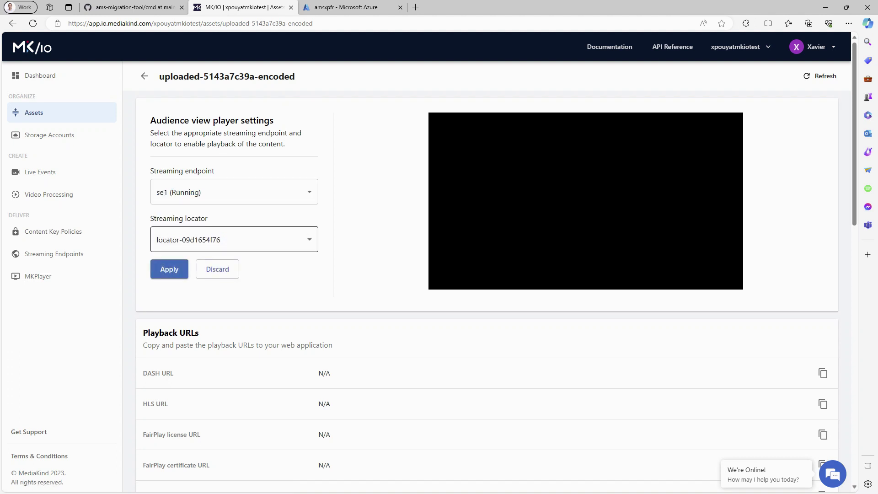
click(234, 239)
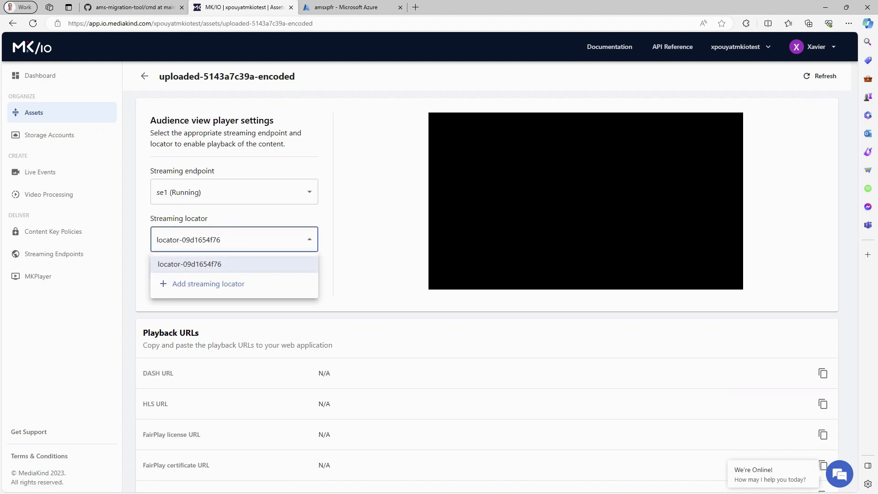
click(222, 264)
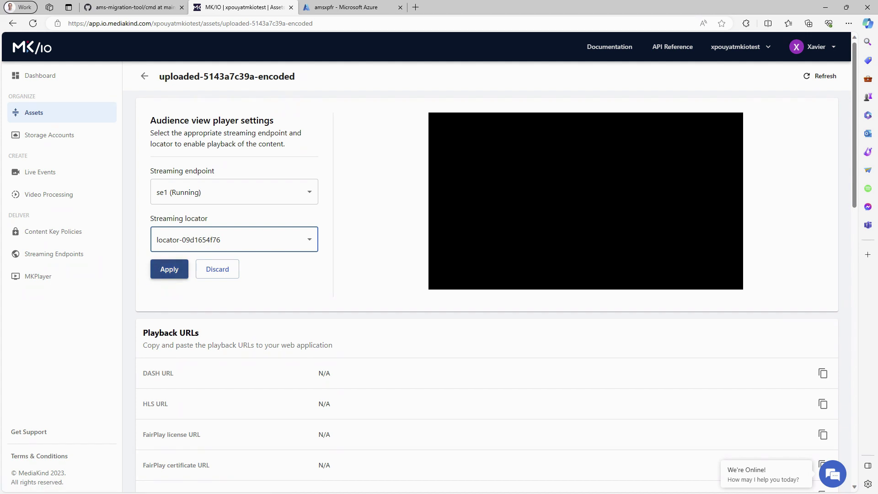
click(170, 269)
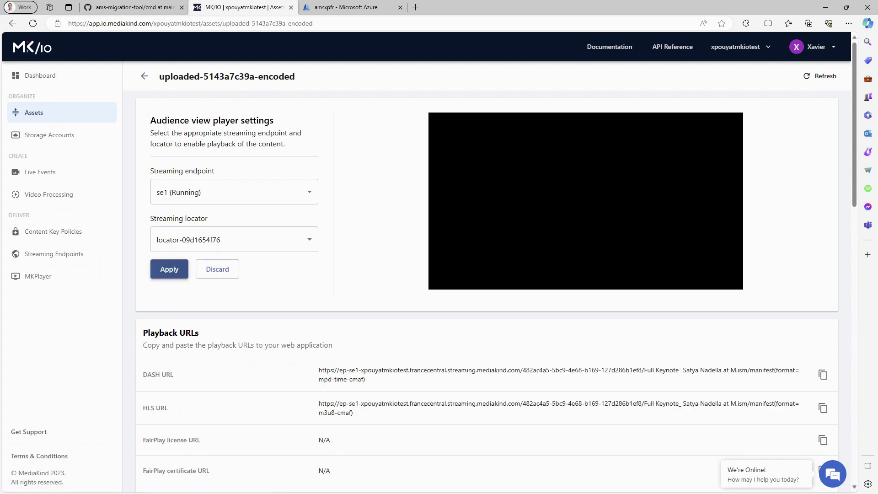
- Scroll down and select the asset's DASH playback URL
scroll(494, 274, down, 2)
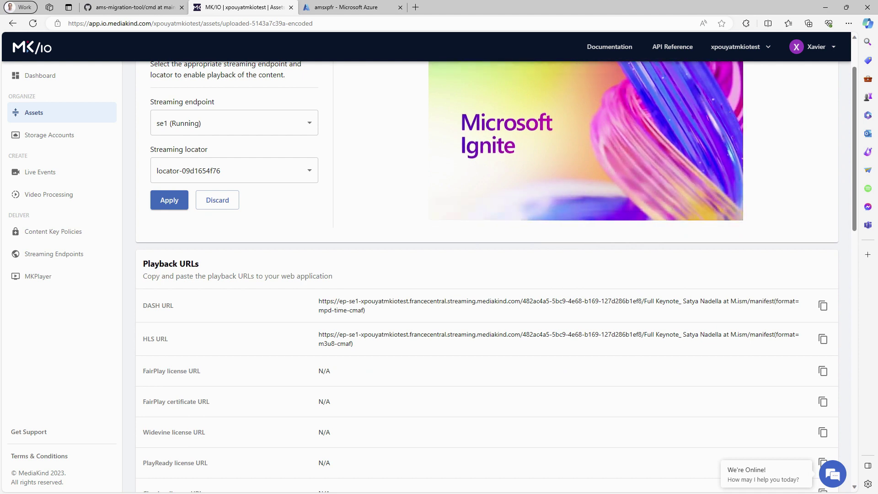
drag(366, 311, 319, 301)
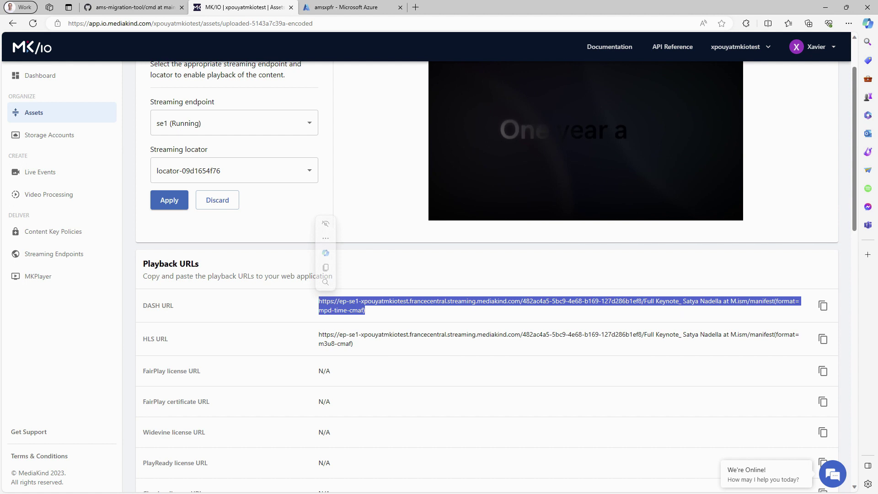
click(319, 301)
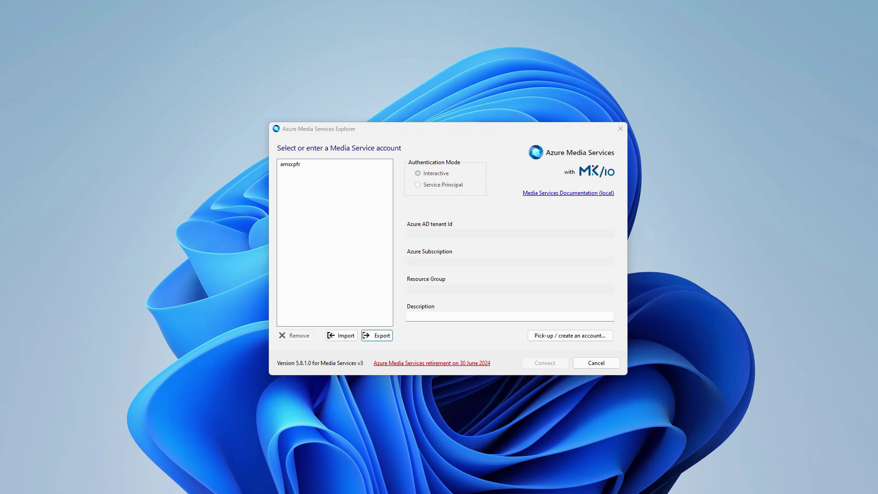
- Connect to the amsxpfr account with Azure AD credentials and the MK/IO subscription
click(290, 164)
key(Return)
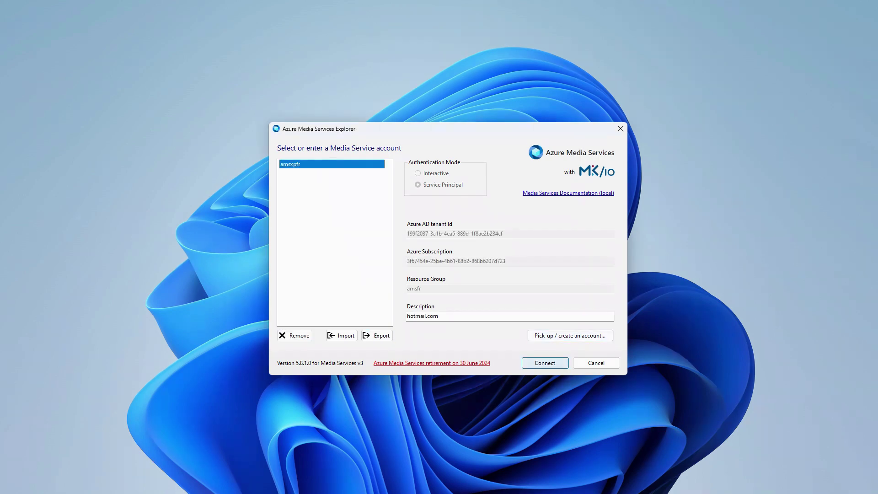
key(Return)
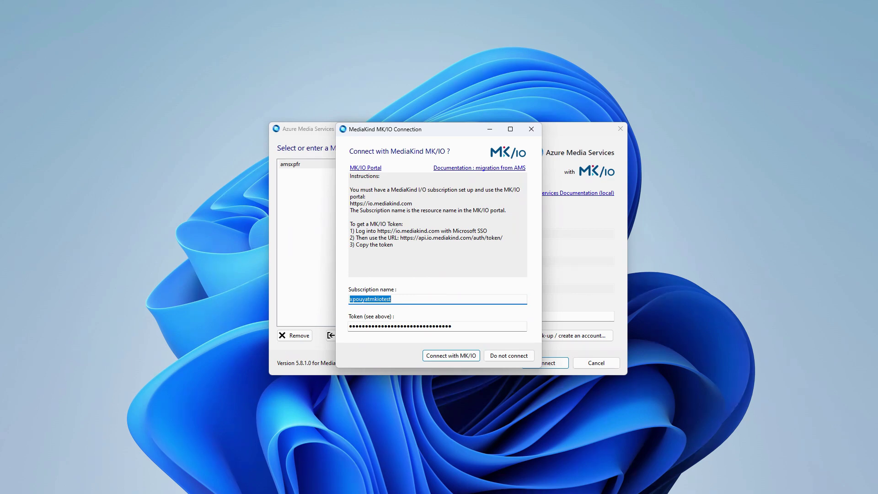
key(Return)
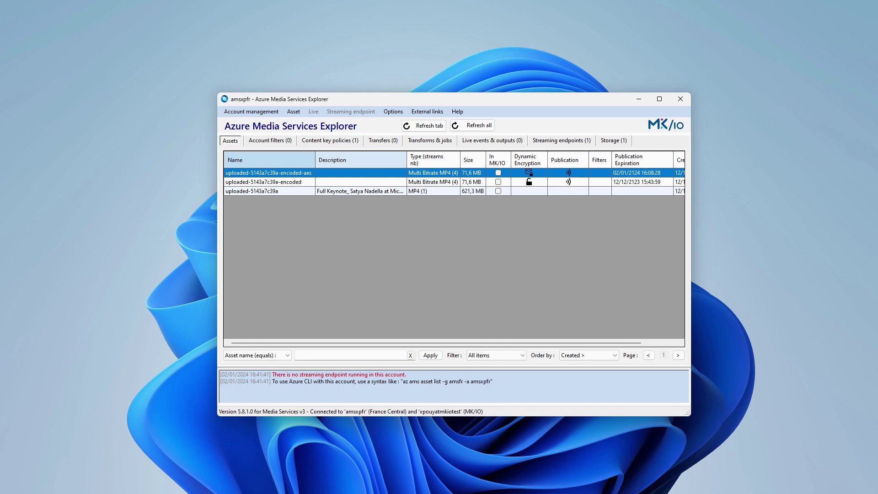
- From the Content key policies list, create keypolicy-aes in MK/IO, then return to the assets list
drag(315, 160, 321, 161)
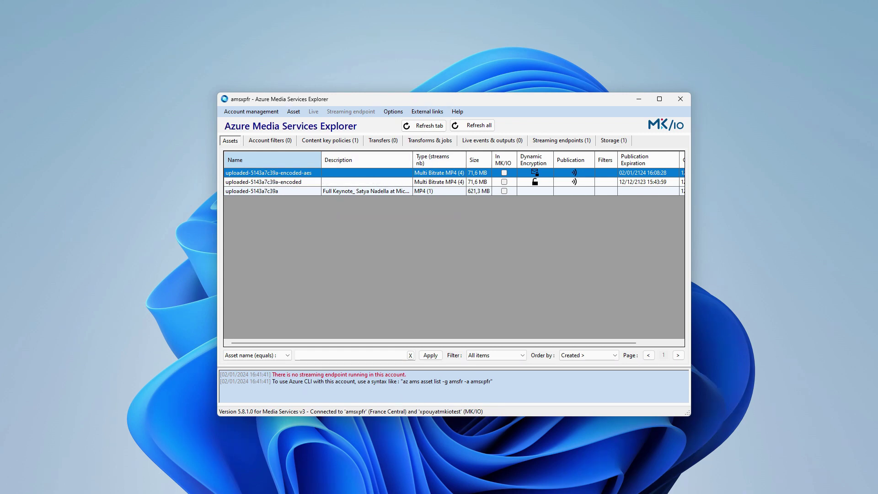
click(330, 140)
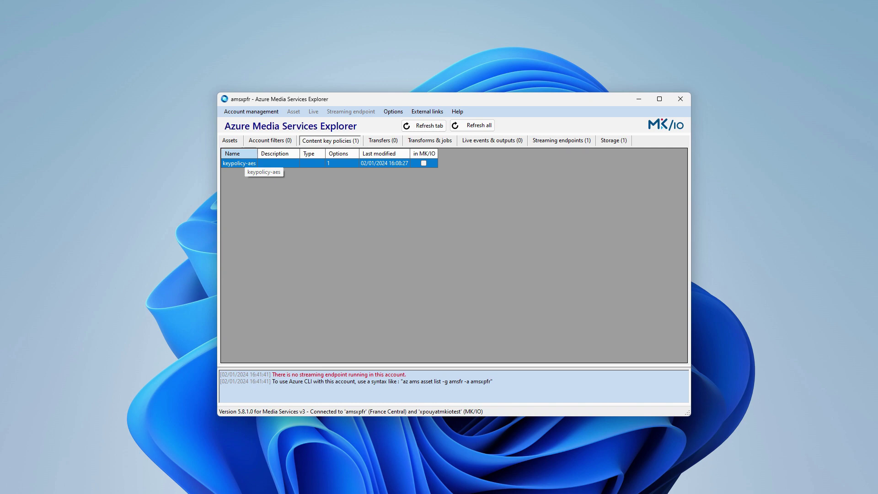
right_click(244, 164)
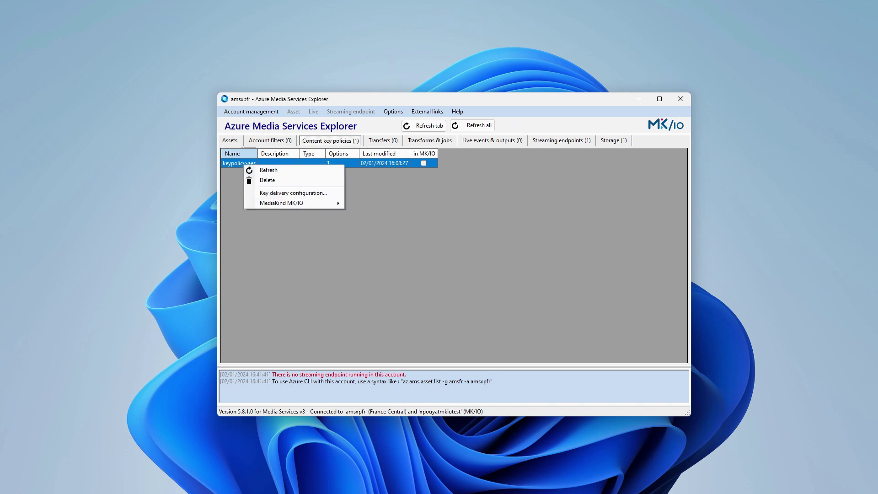
mouse_move(292, 203)
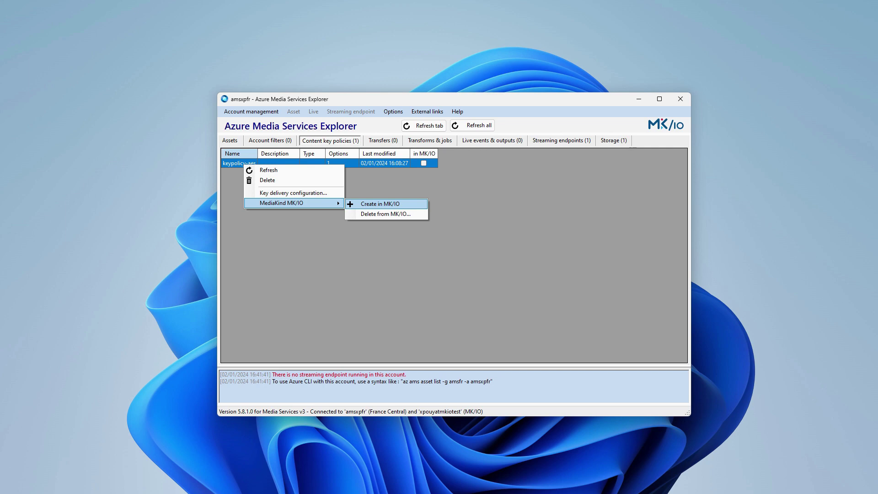
key(Return)
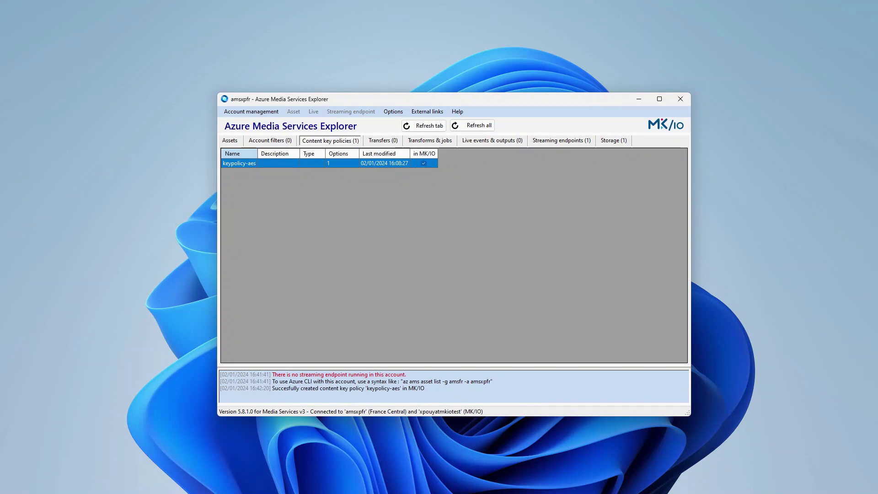
click(230, 140)
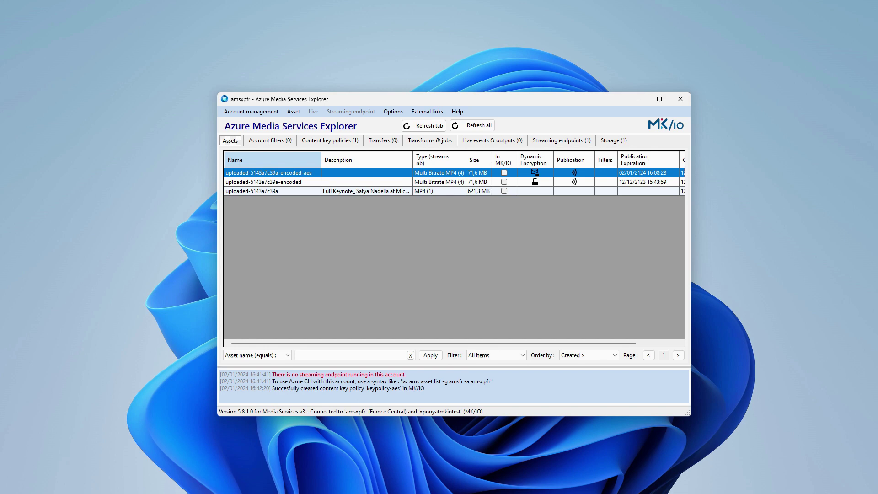
- Create the uploaded-5143a7c39a-encoded-aes asset in MK/IO with its streaming locators recreated
right_click(305, 173)
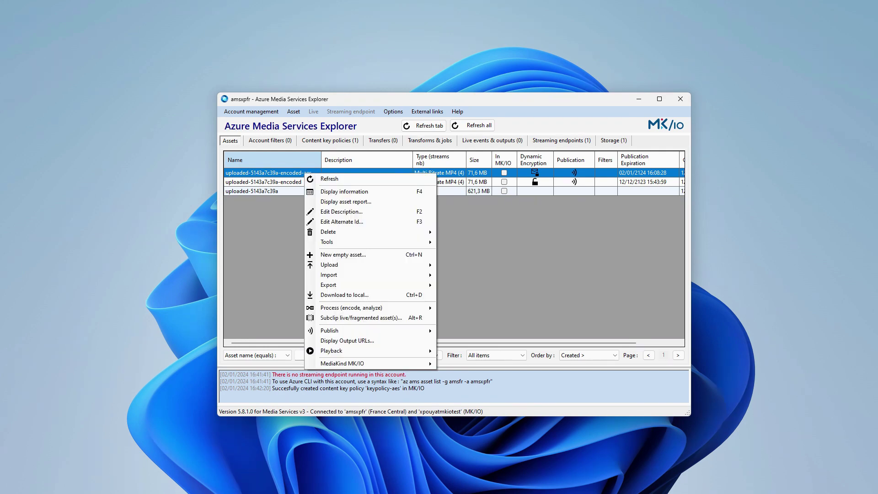
mouse_move(348, 363)
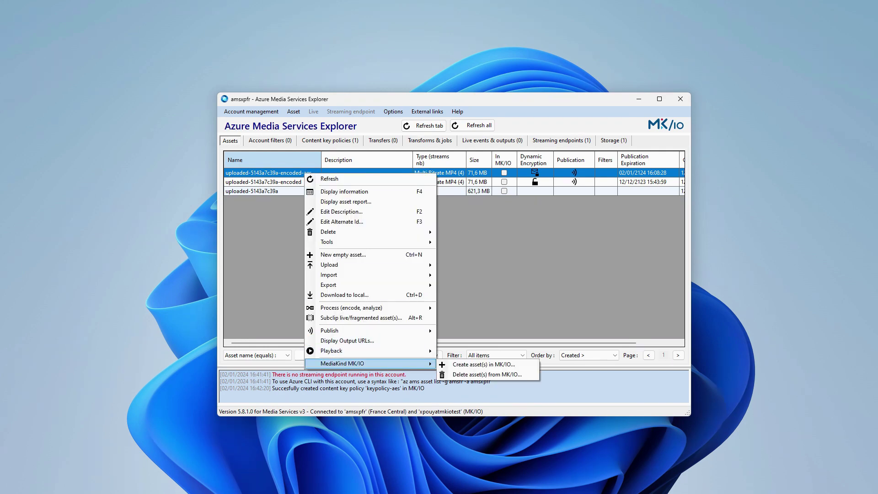
key(Right)
key(Return)
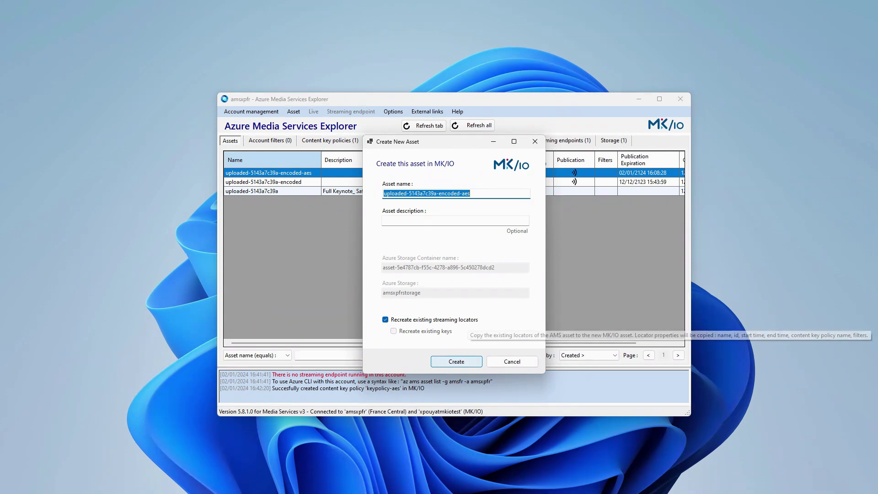
click(456, 361)
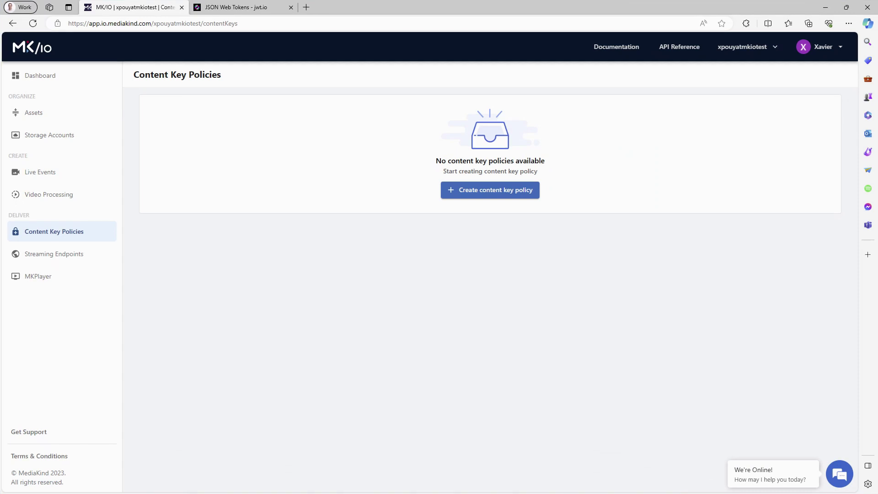
- Reload Content Key Policies, preview the encoded-aes asset via locator-3522afa0cc (license fails), and open MKPlayer
key(F5)
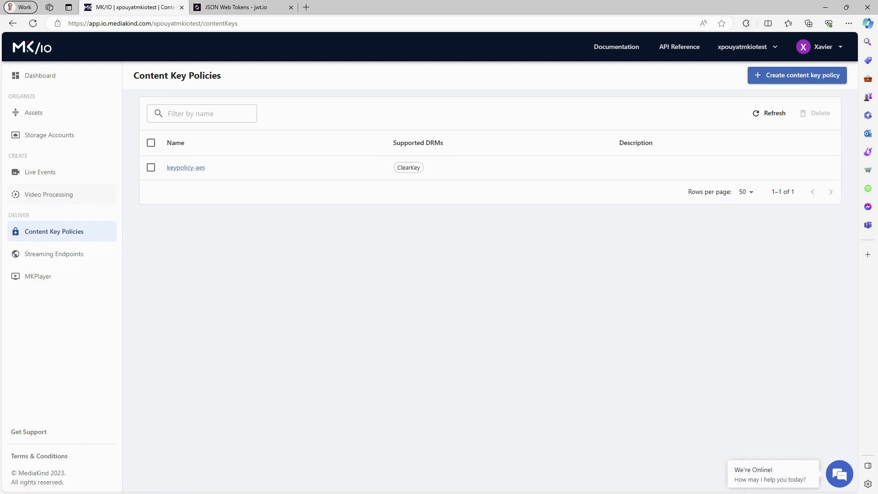
click(34, 112)
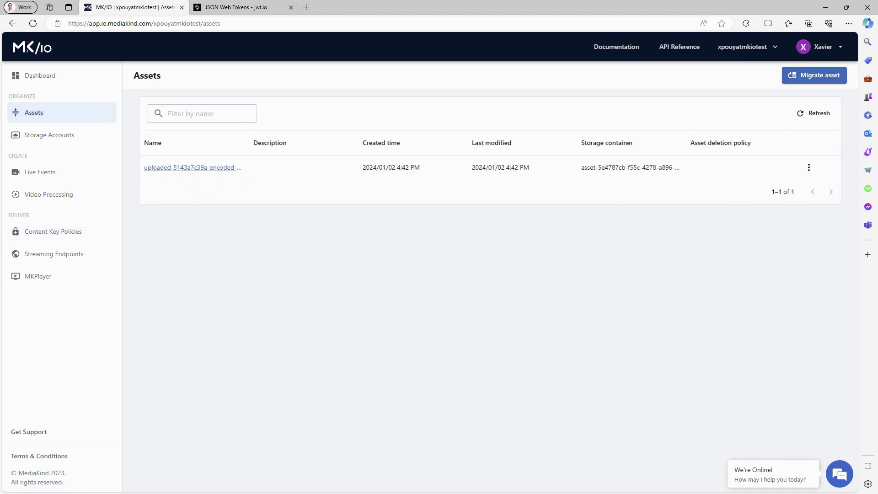
click(193, 167)
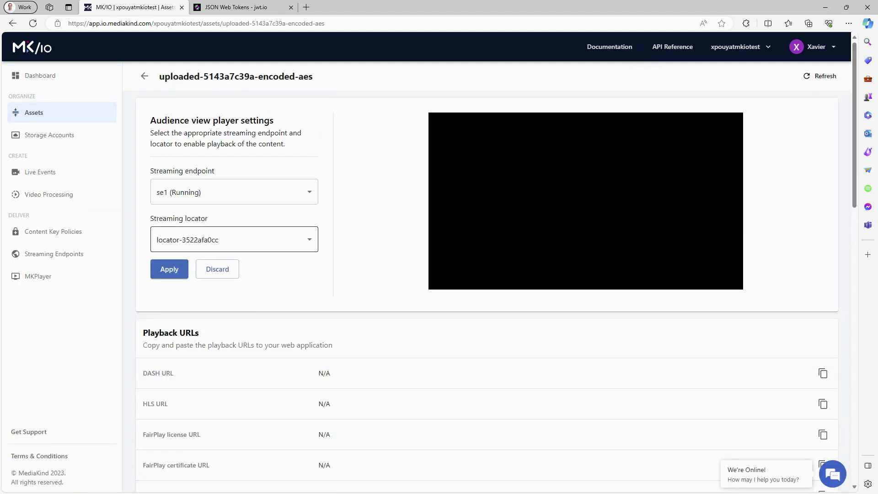
click(234, 240)
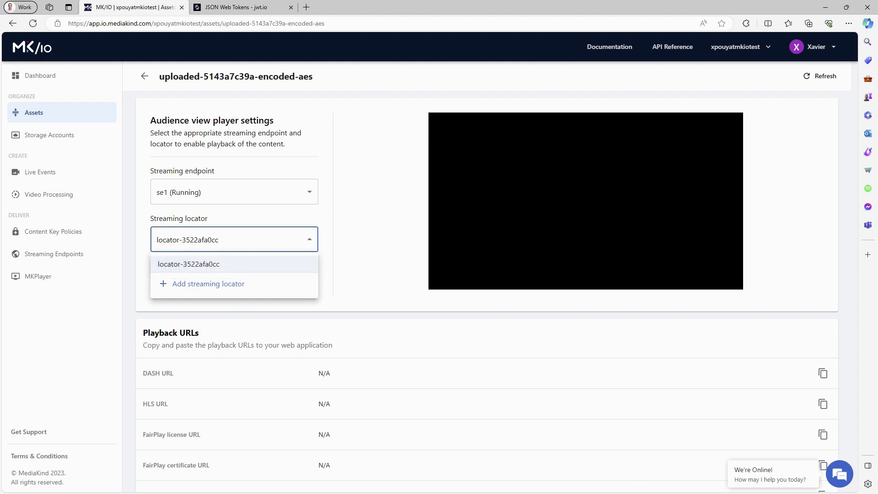
key(Return)
key(Return)
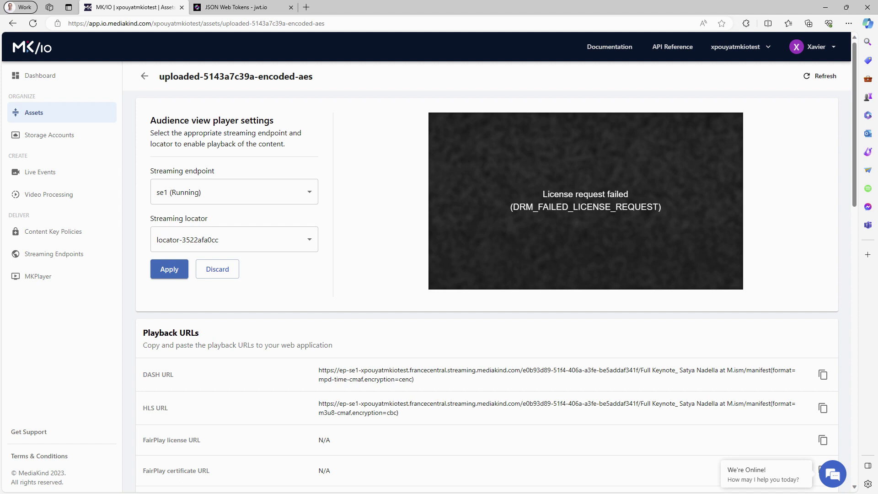
click(38, 277)
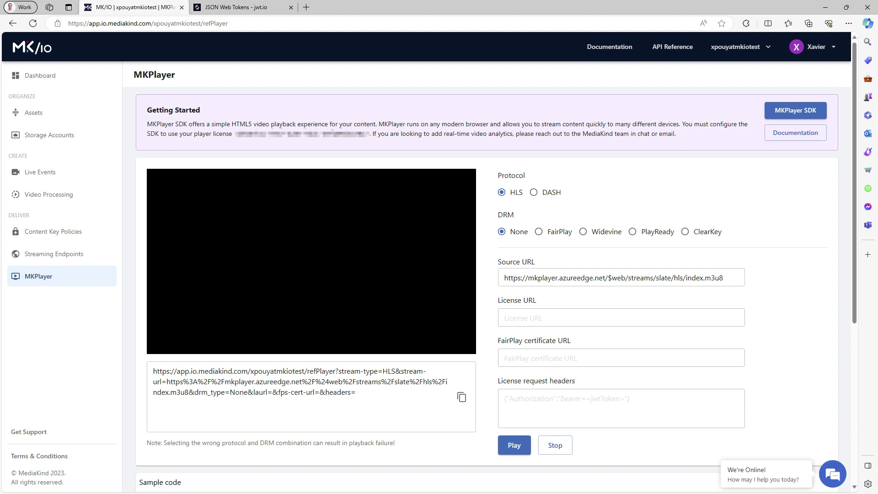
- Set the DRM type to ClearKey and replace the Source URL with the asset's HLS URL
click(685, 232)
click(599, 278)
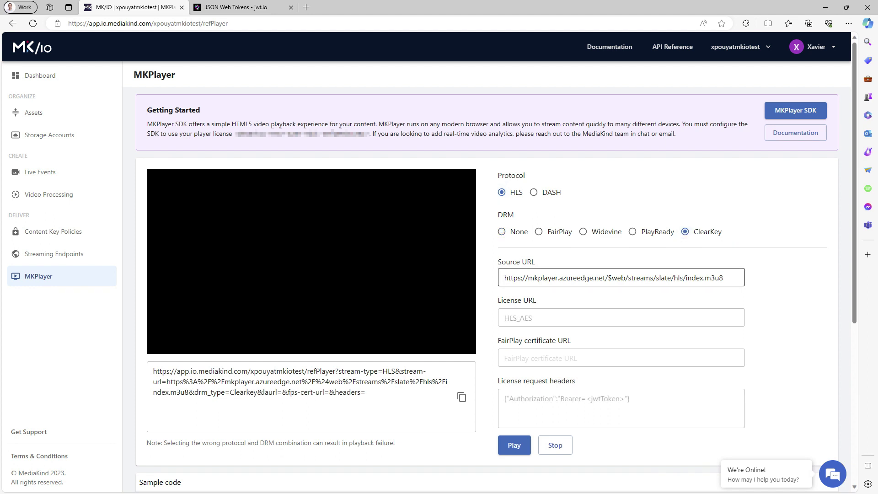
key(ctrl+a)
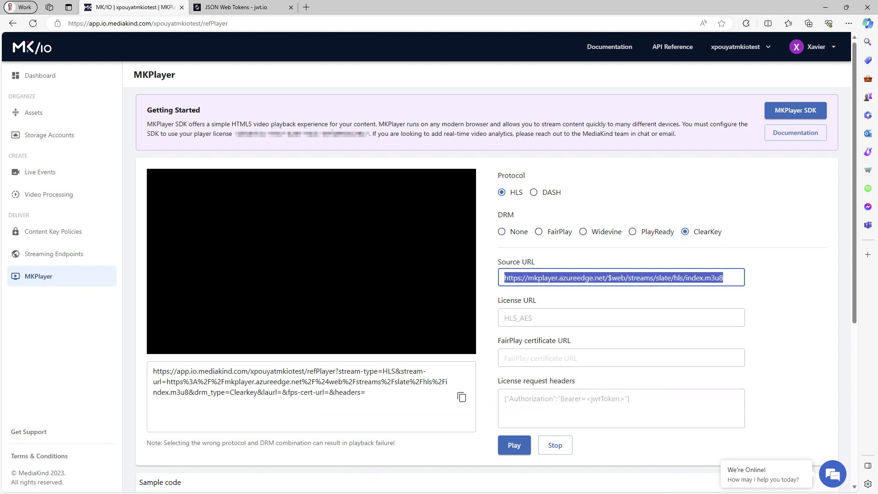
text(https://ep-se1-xpouyatmkiotest.francecentral.streaming.mediakind.com/e0b93d89-51f4-406a-a3fe-be5addaf341f/Full Keynote_ Satya Nadella at M.ism/manifest(format=m3u8-cmaf,encryption=cbc))
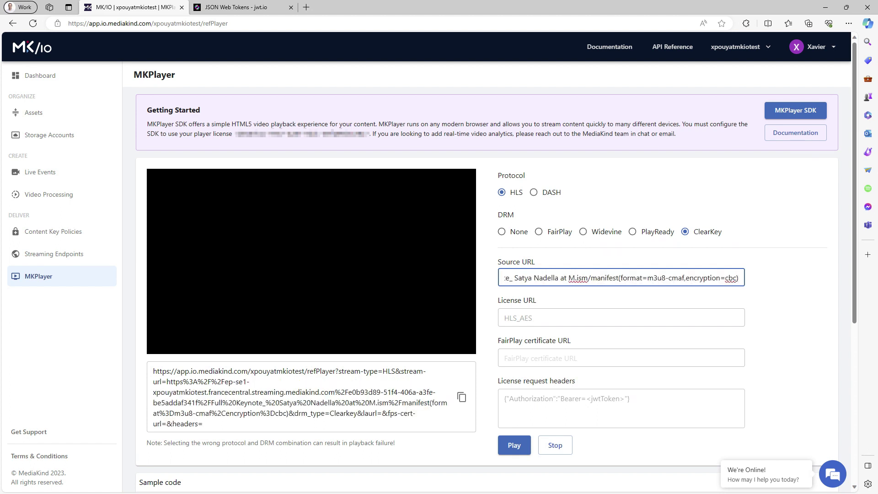
- Paste the JWT Bearer authorization header from jwt.io into License request headers and play the stream
click(595, 407)
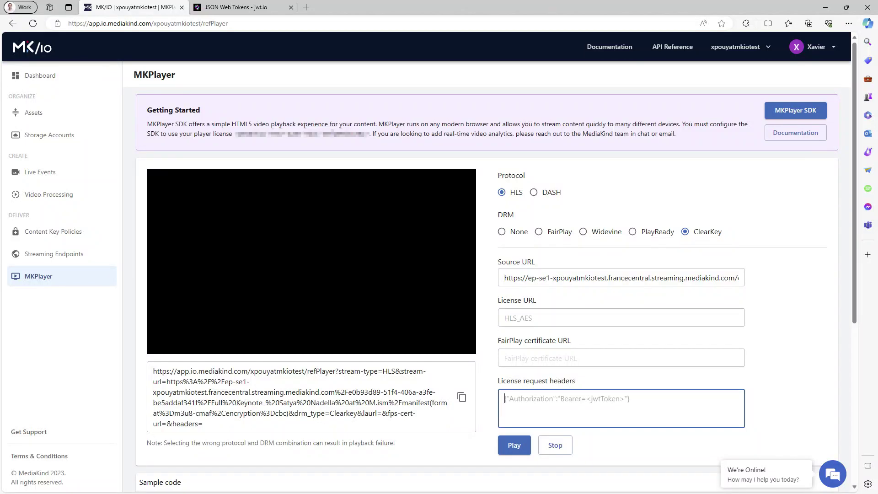
click(236, 7)
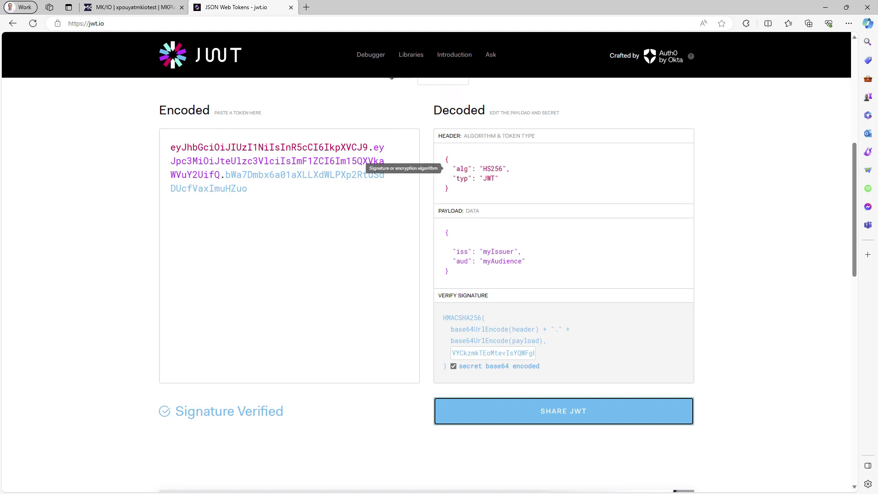
click(113, 10)
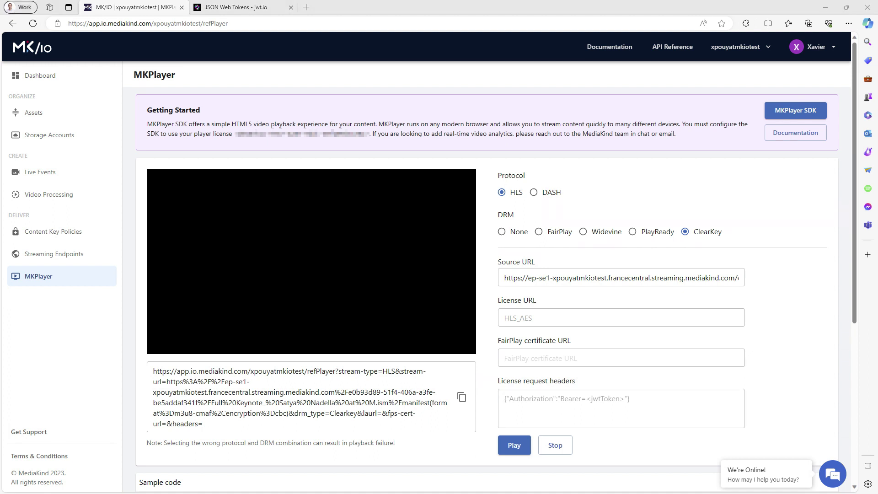
click(505, 399)
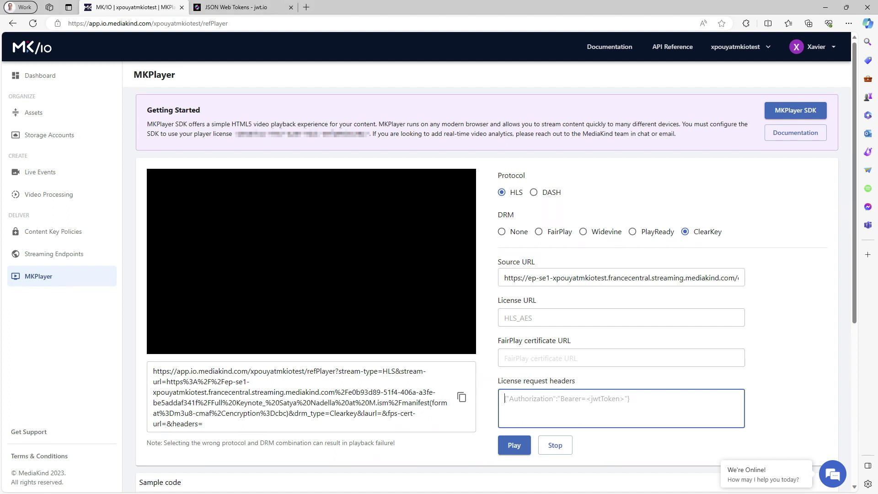
key(ctrl+v)
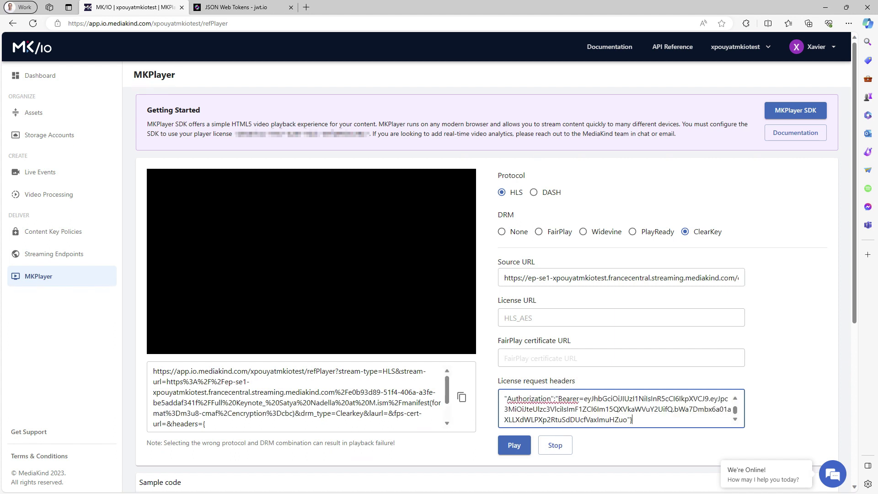
click(515, 445)
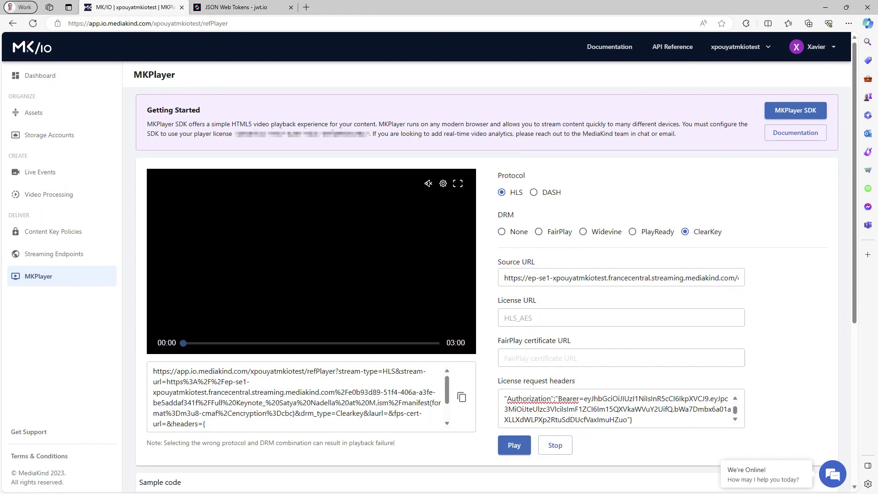